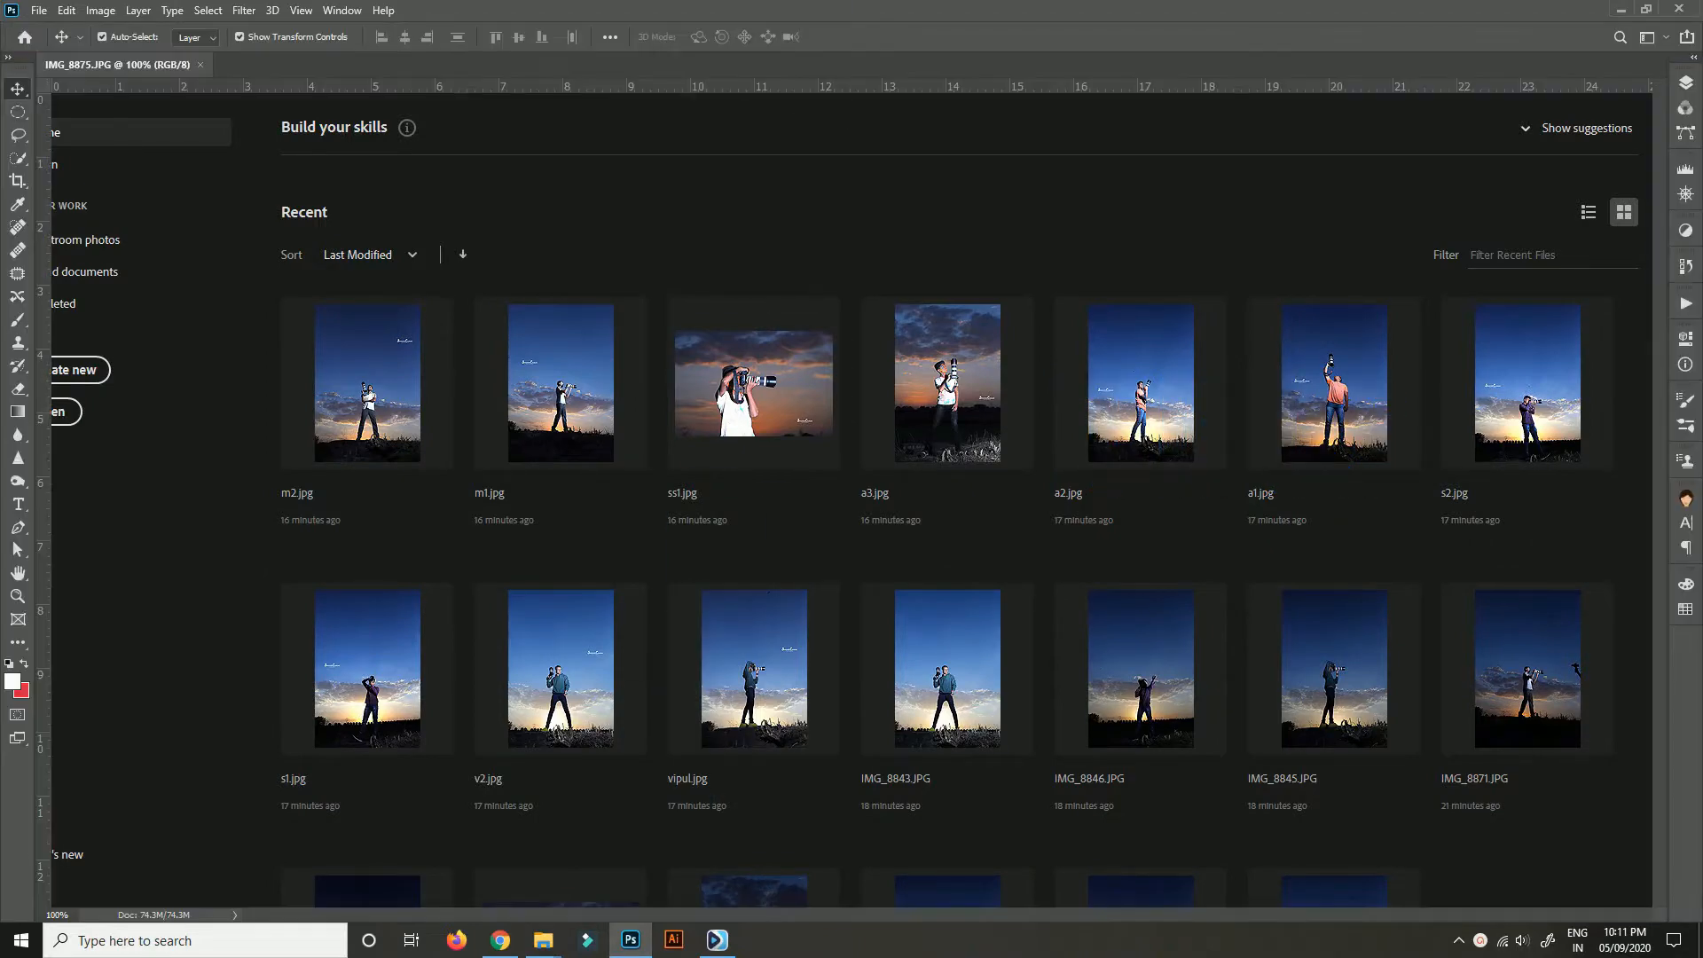
Brighten the whole photo with Levels by lowering the white input level.
{"action": "key", "text": "ctrl+0"}
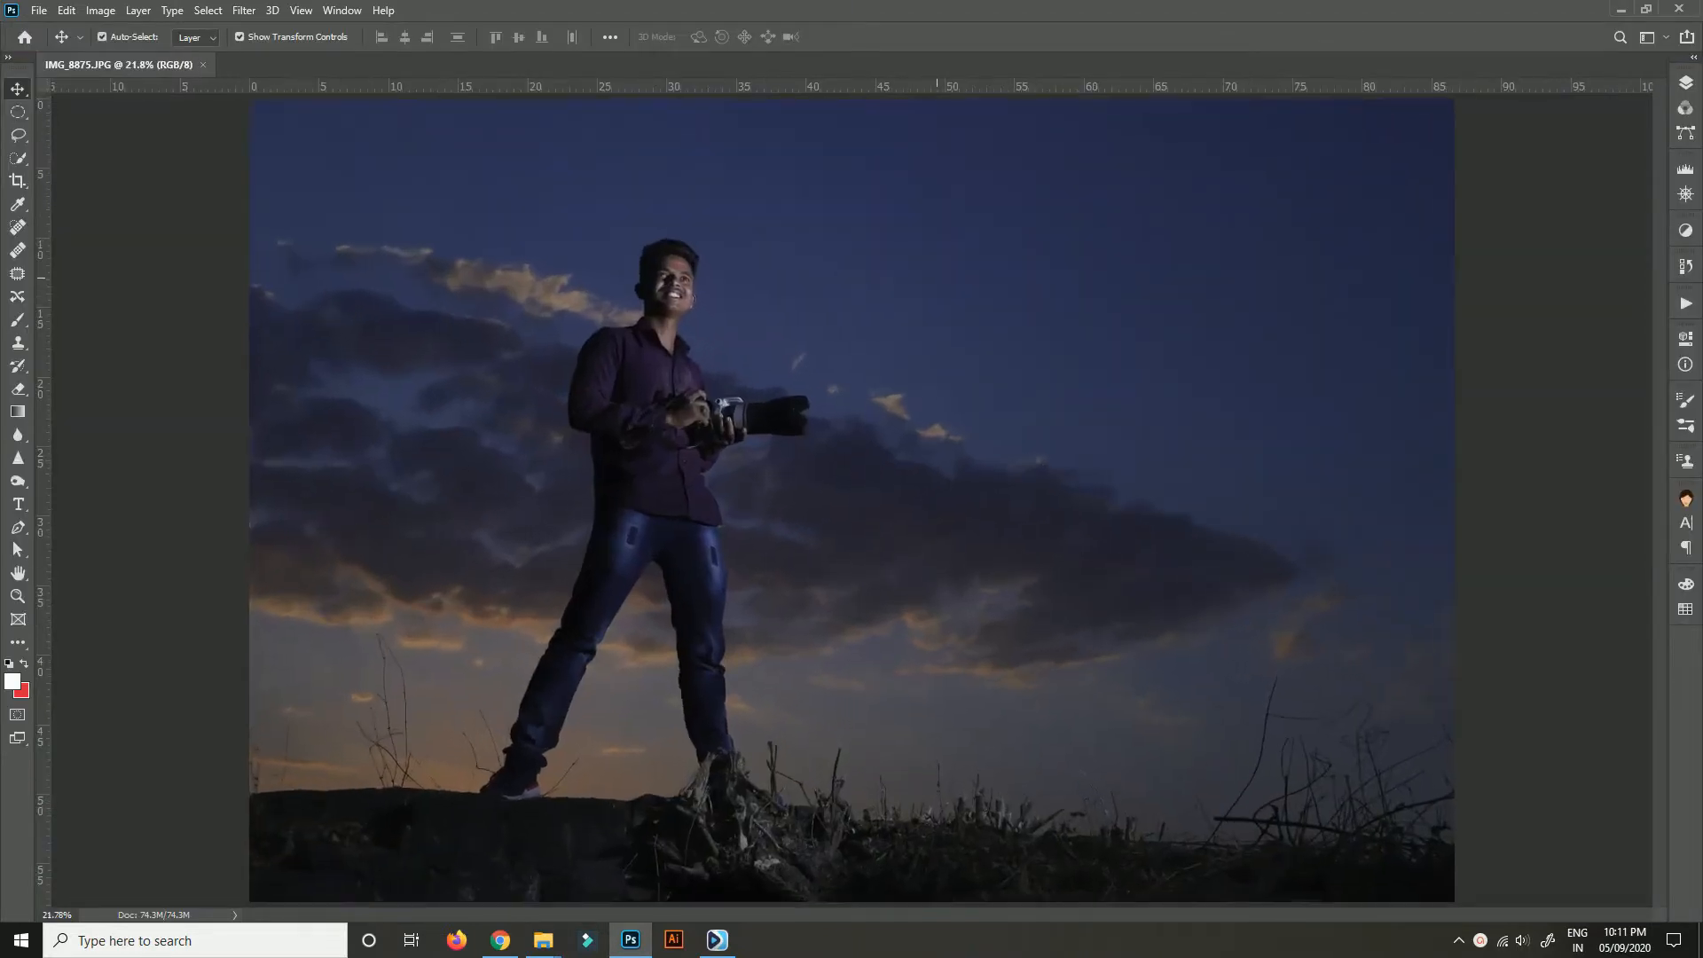
{"action": "key", "text": "ctrl+l"}
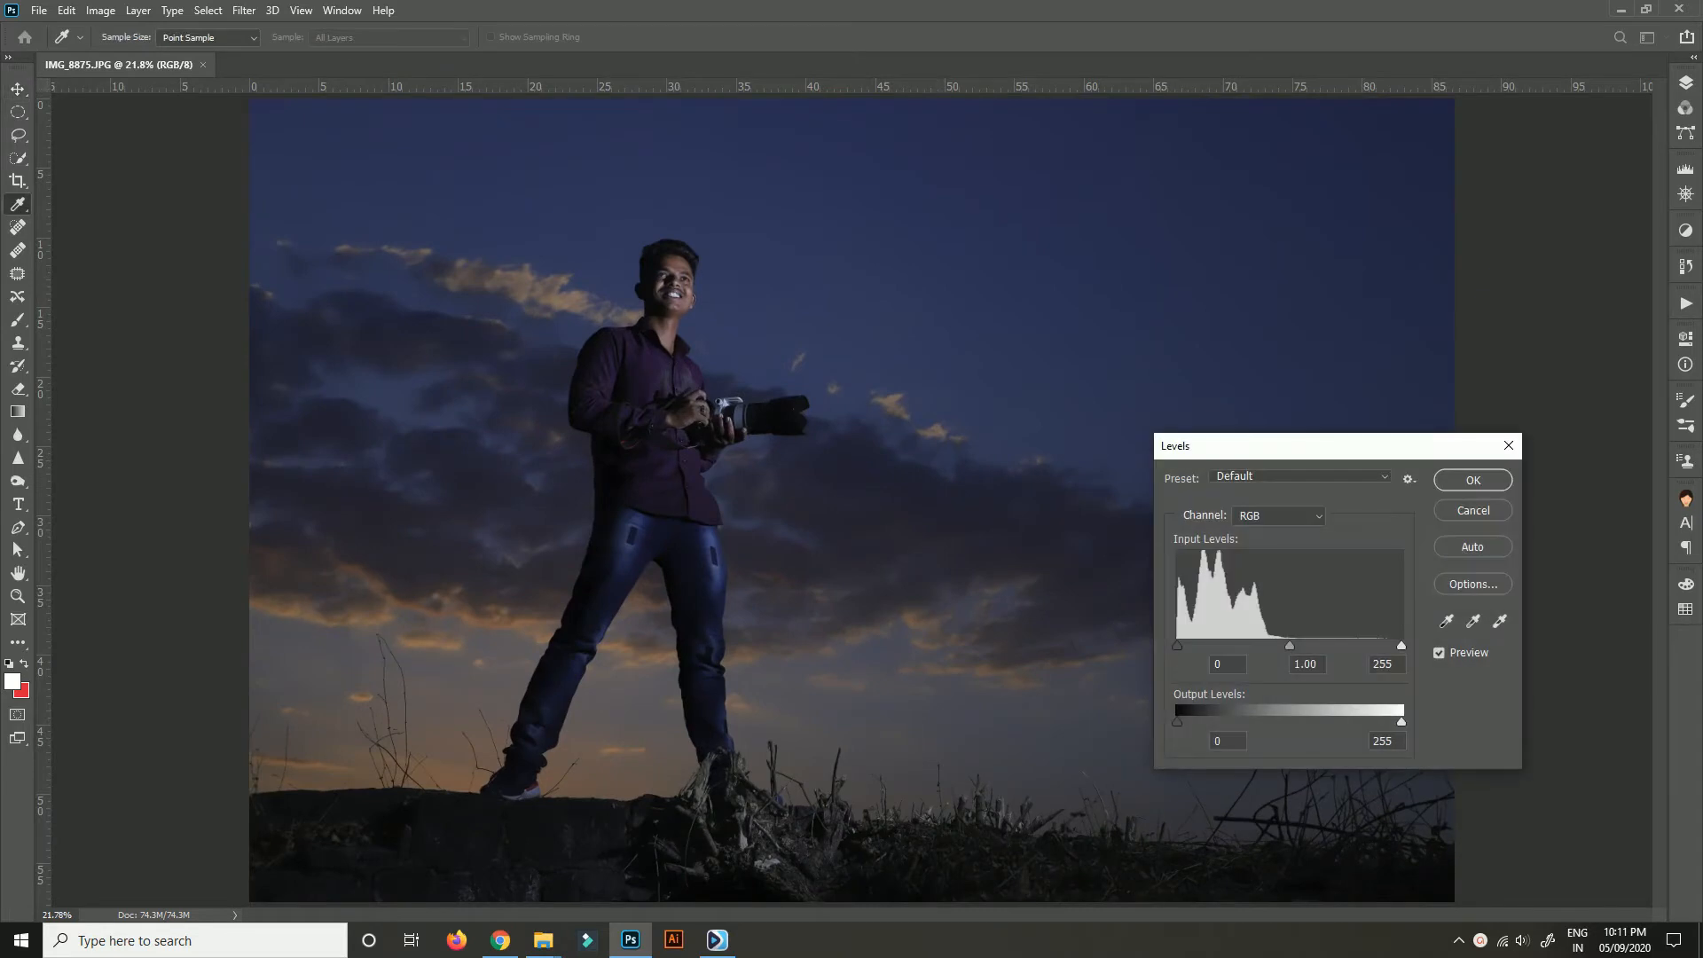
{"action": "left_click_drag", "start_coordinate": [1402, 646], "coordinate": [1301, 646]}
{"action": "key", "text": "Return"}
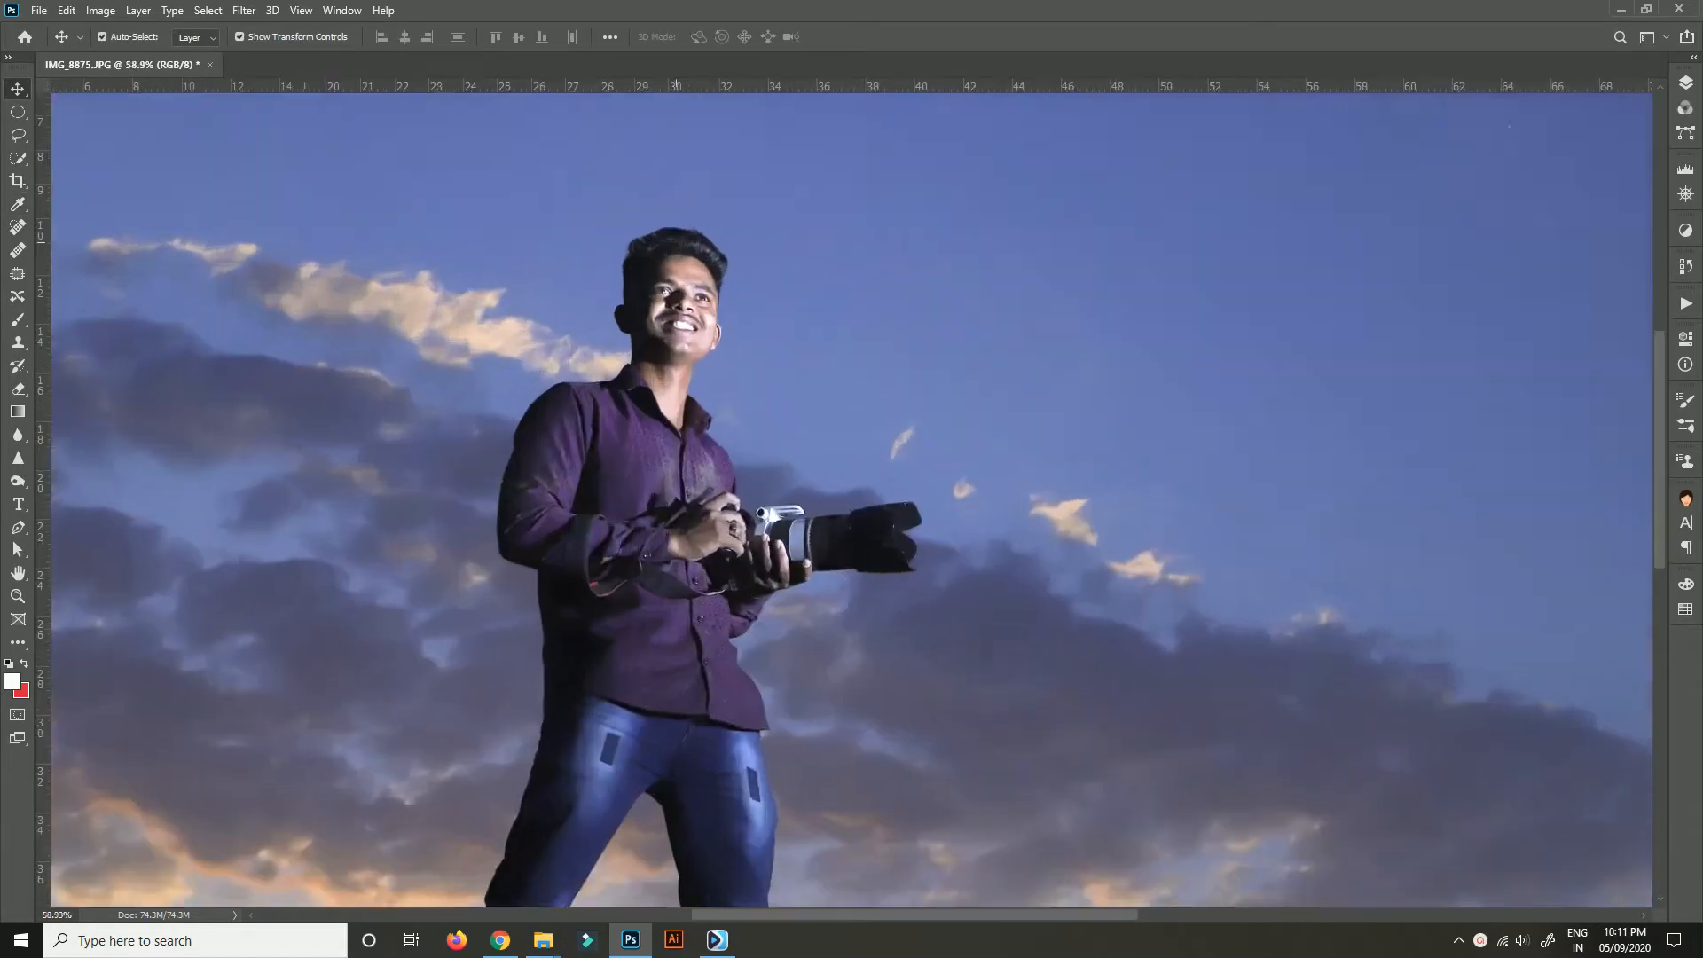
Smooth the skin under both eyes with the Mixer Brush.
{"action": "scroll", "coordinate": [676, 243], "scroll_direction": "up", "scroll_amount": 12}
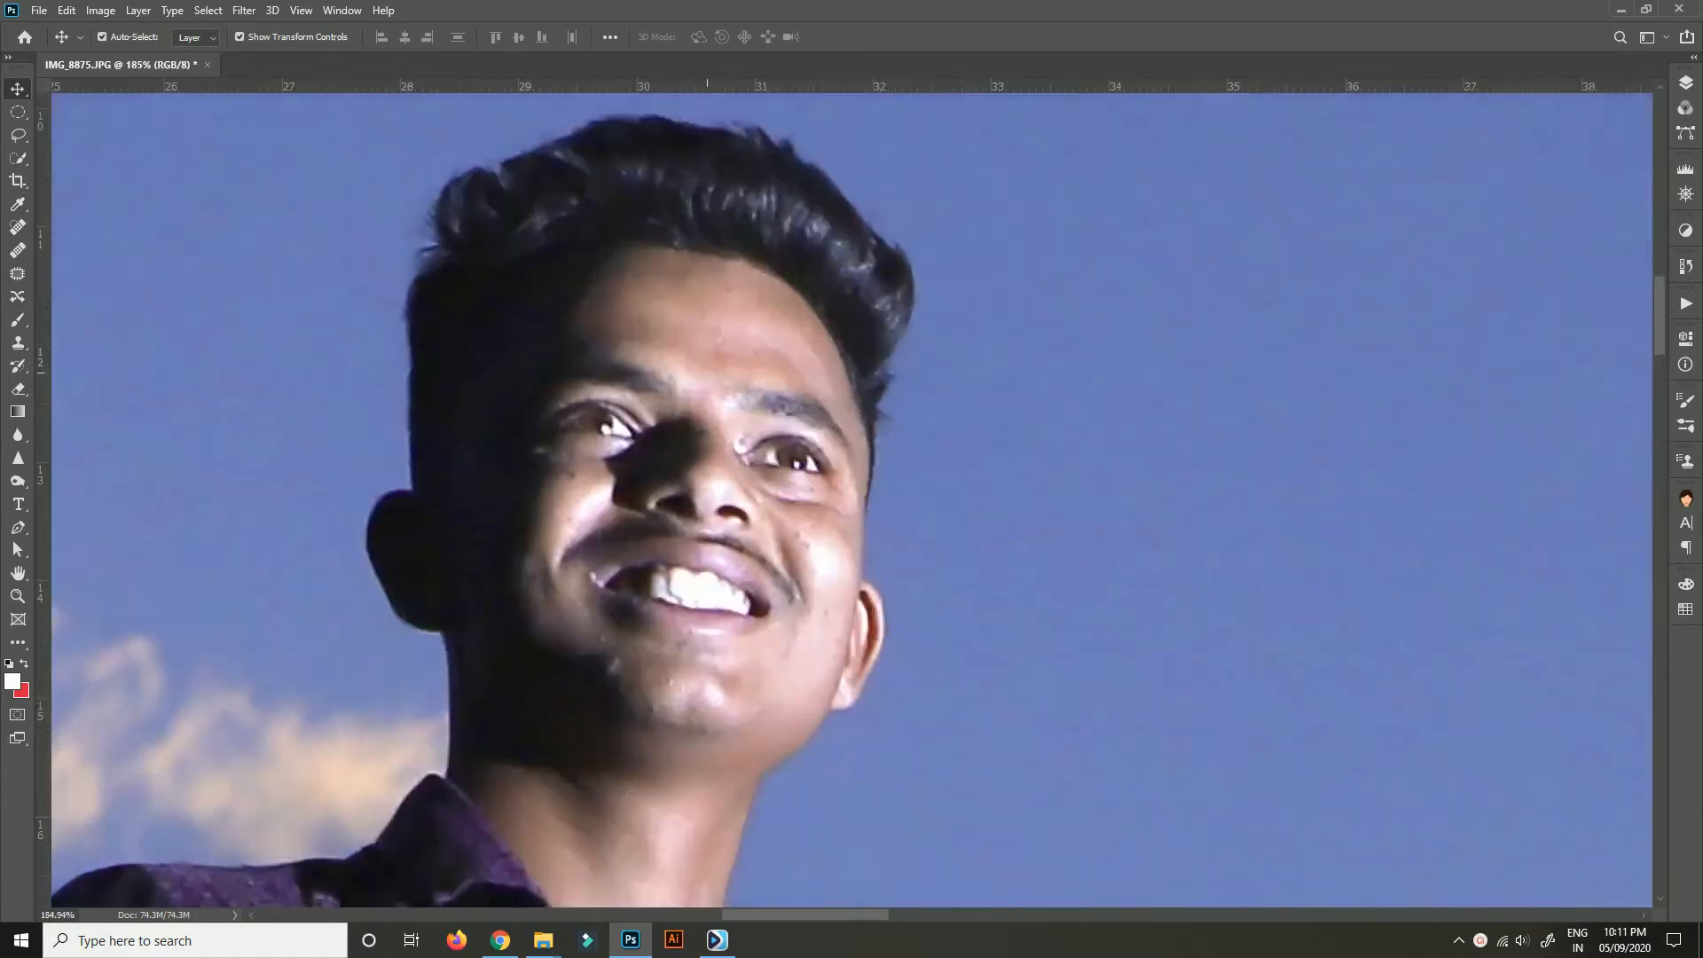
{"action": "left_click_drag", "start_coordinate": [676, 242], "coordinate": [666, 149]}
{"action": "key", "text": "b"}
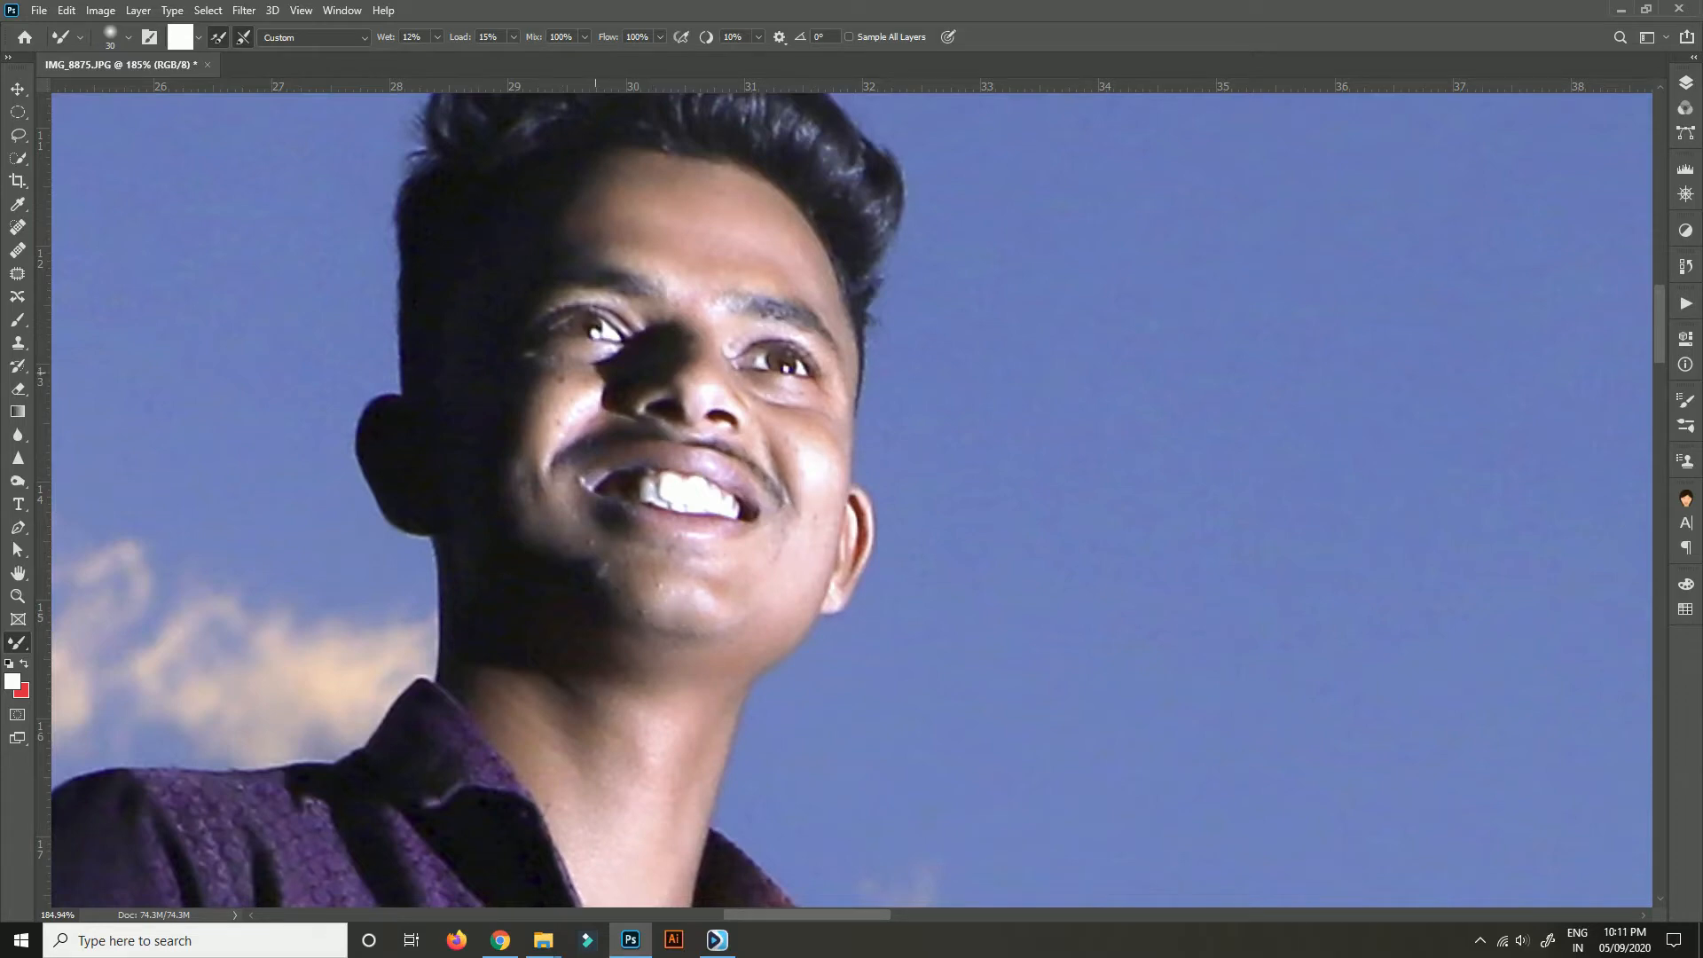
{"action": "left_click_drag", "start_coordinate": [595, 373], "coordinate": [614, 371]}
{"action": "left_click_drag", "start_coordinate": [762, 395], "coordinate": [782, 402]}
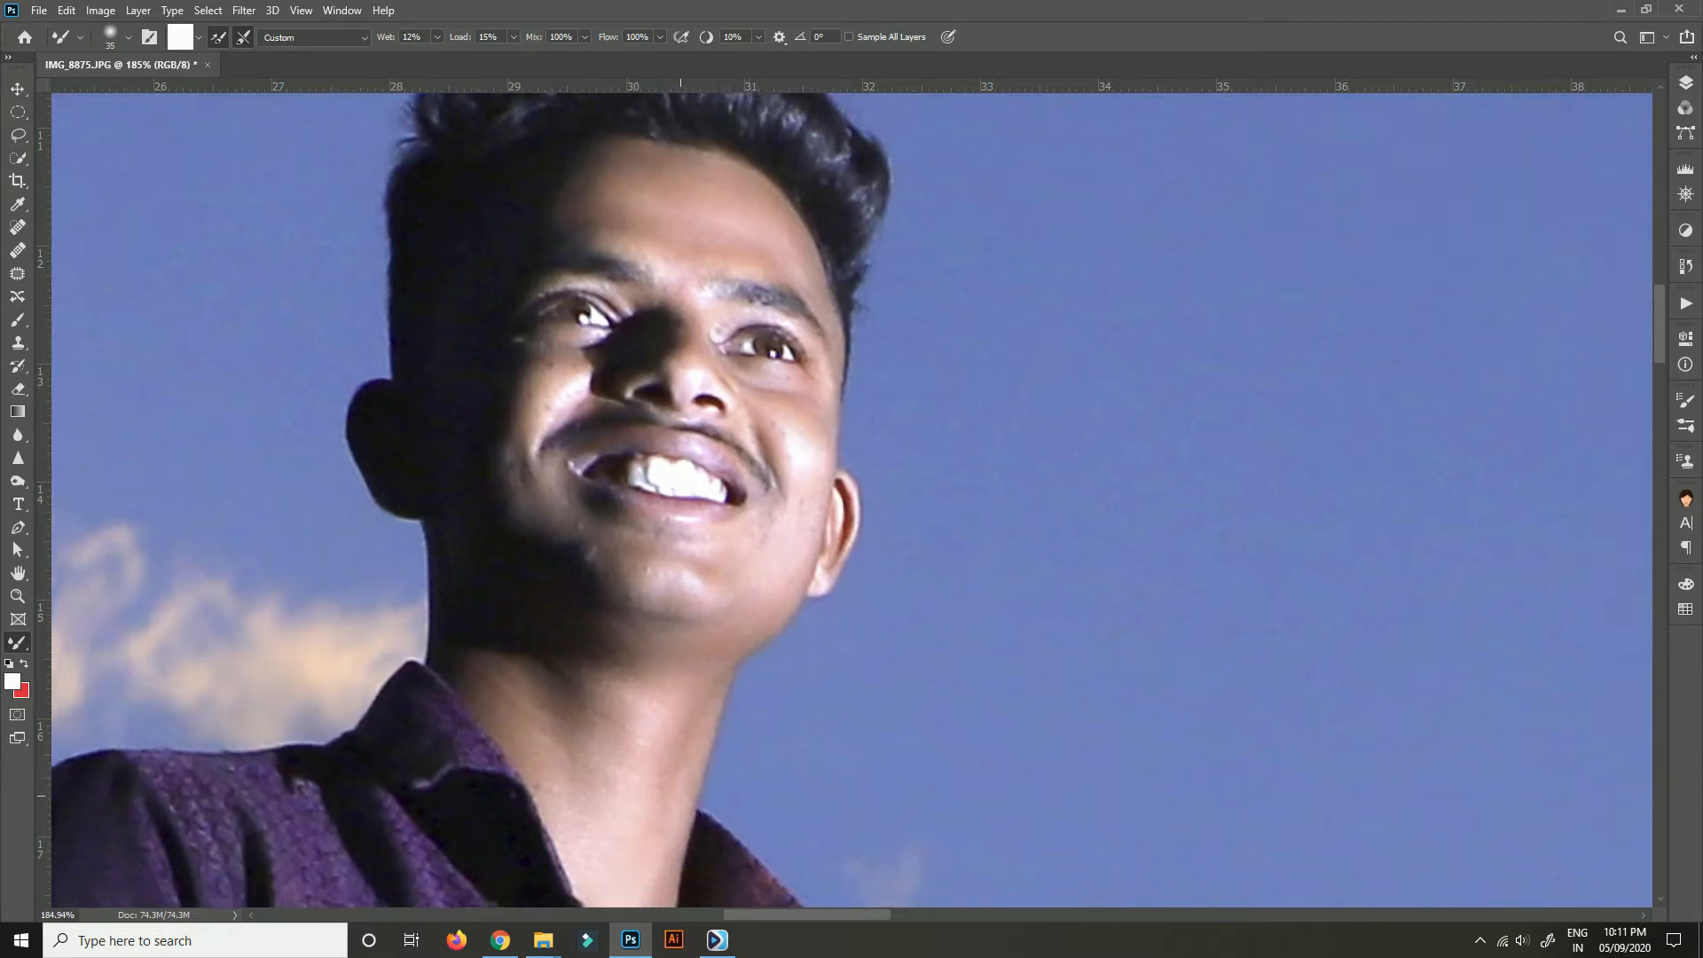
{"action": "key", "text": "ctrl+0"}
{"action": "key", "text": "v"}
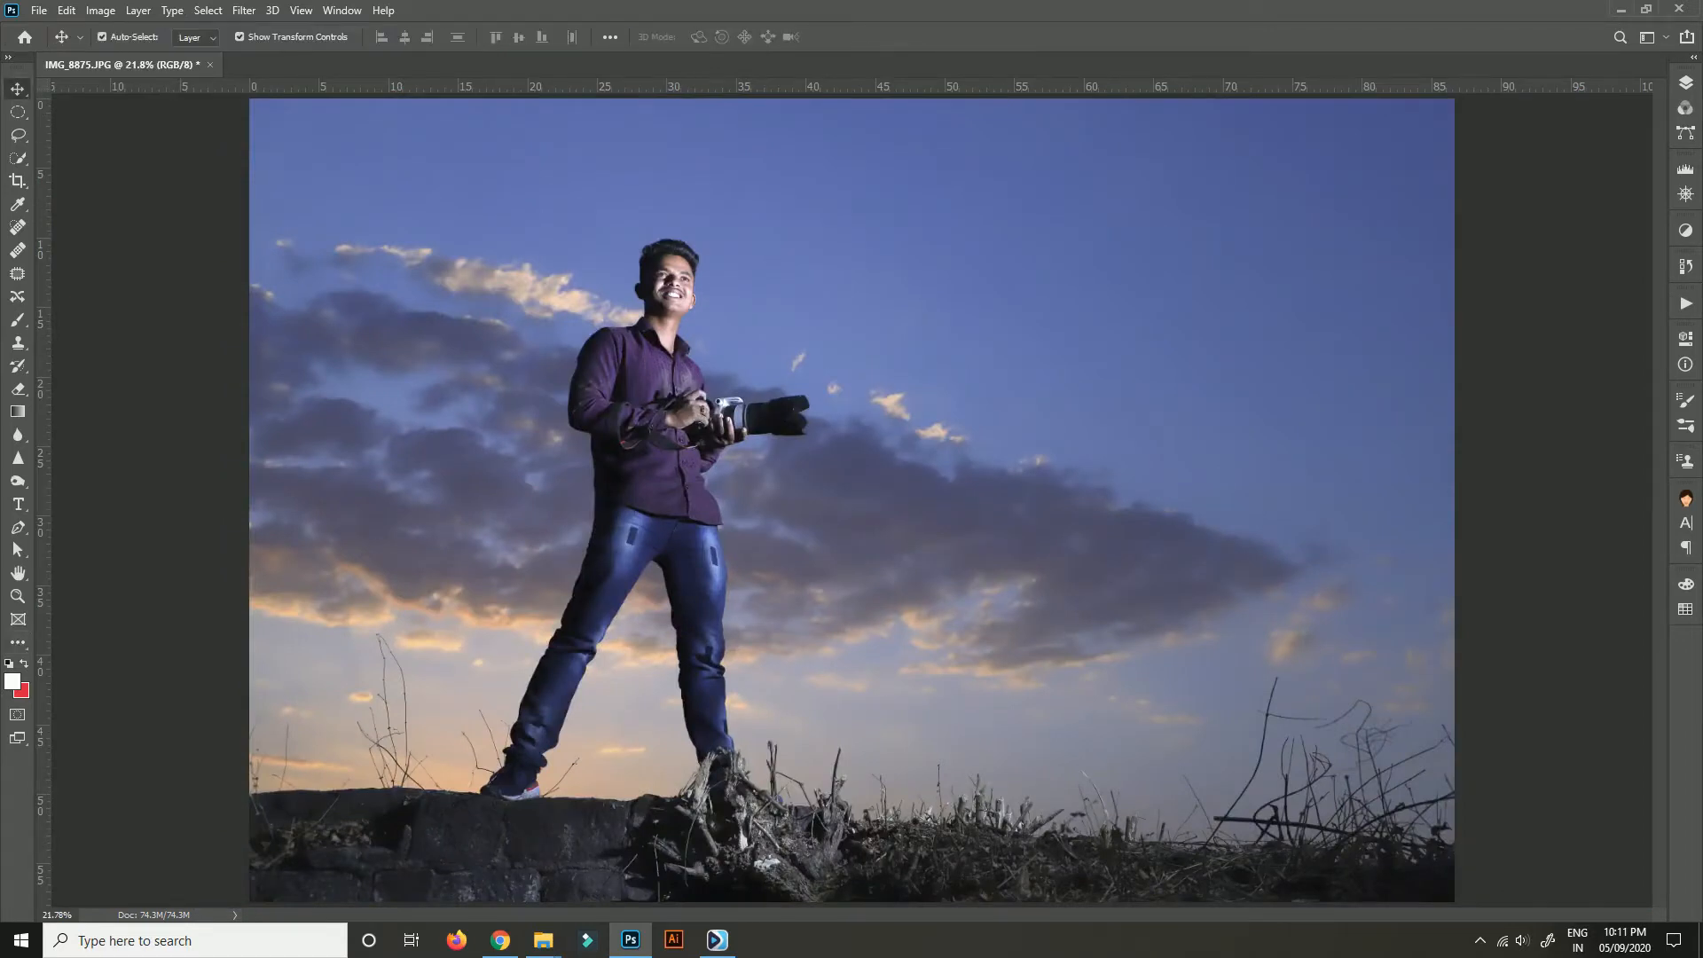
Select the man's face and neck with Quick Selection, subtracting the area spilling into the hair.
{"action": "key", "text": "w"}
{"action": "scroll", "coordinate": [683, 288], "scroll_direction": "up", "scroll_amount": 2}
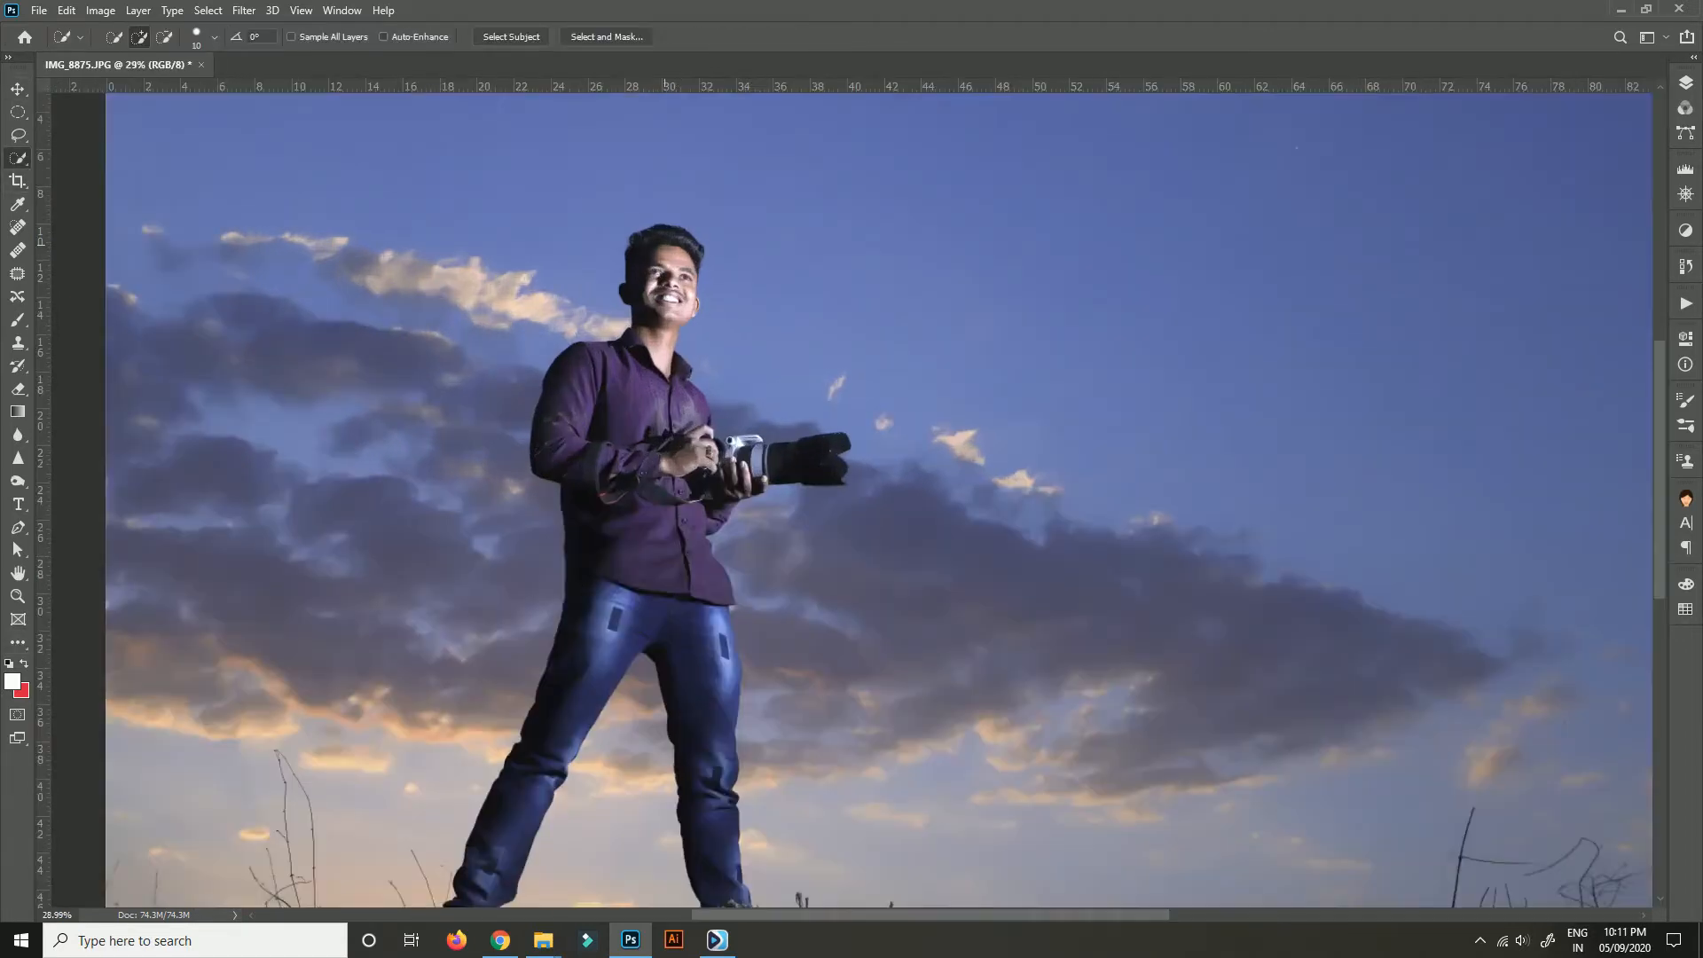
{"action": "left_click_drag", "start_coordinate": [689, 255], "coordinate": [663, 282]}
{"action": "mouse_move", "coordinate": [664, 343]}
{"action": "left_mouse_down"}
{"action": "mouse_move", "coordinate": [645, 282]}
{"action": "mouse_move", "coordinate": [668, 240]}
{"action": "mouse_move", "coordinate": [693, 304]}
{"action": "left_mouse_up"}
{"action": "left_click", "coordinate": [164, 38]}
{"action": "left_click_drag", "start_coordinate": [671, 236], "coordinate": [634, 238]}
Extend the selection over the shadowed side of the face and forehead, and feather it by 10 pixels.
{"action": "scroll", "coordinate": [652, 271], "scroll_direction": "up", "scroll_amount": 3}
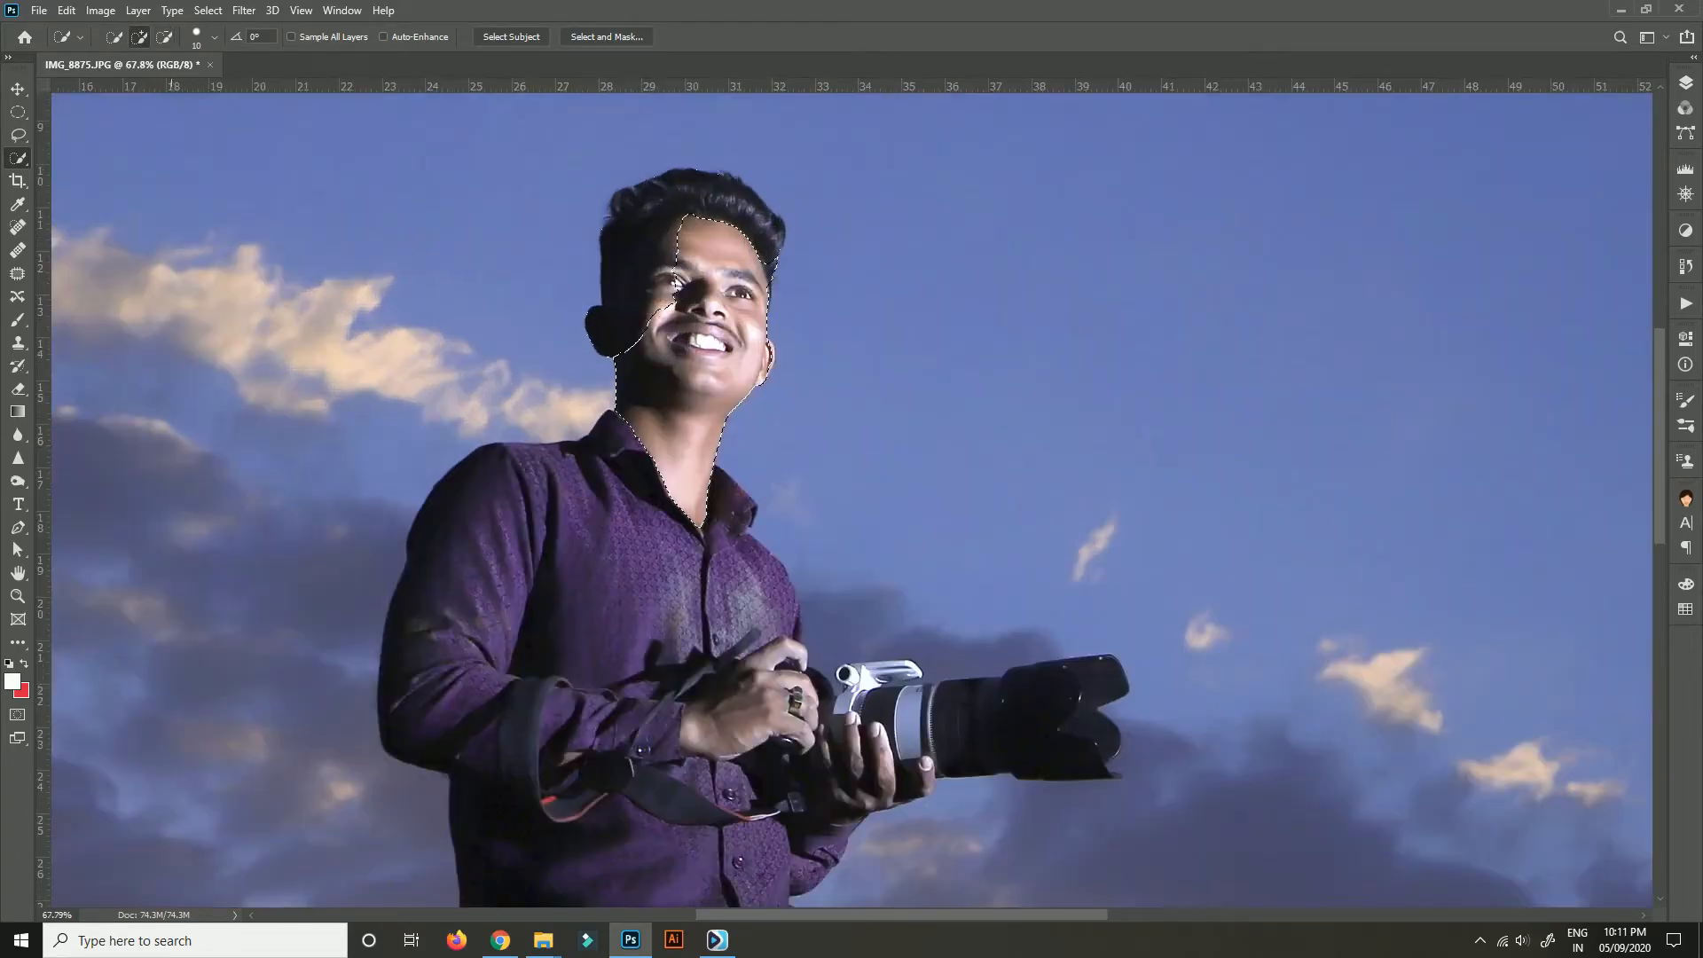
{"action": "mouse_move", "coordinate": [658, 273]}
{"action": "left_mouse_down"}
{"action": "mouse_move", "coordinate": [646, 302]}
{"action": "mouse_move", "coordinate": [667, 253]}
{"action": "left_mouse_up"}
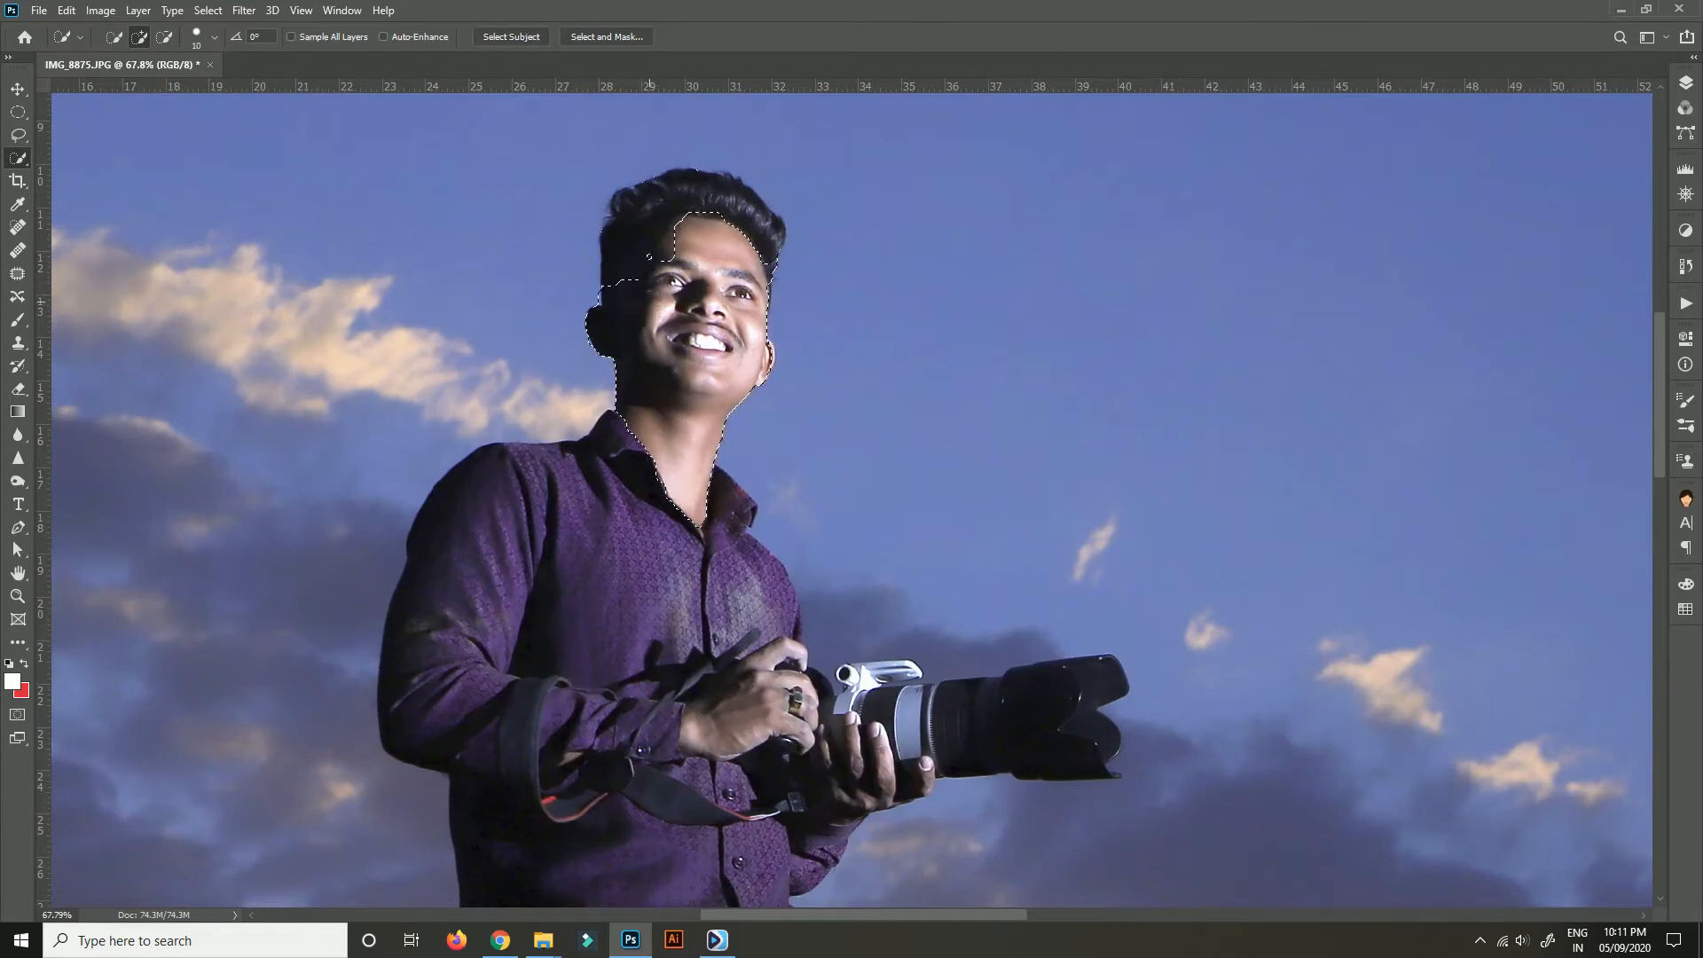
{"action": "key", "text": "alt"}
{"action": "left_click_drag", "start_coordinate": [649, 255], "coordinate": [673, 246]}
{"action": "key", "text": "alt"}
{"action": "key", "text": "shift+F6"}
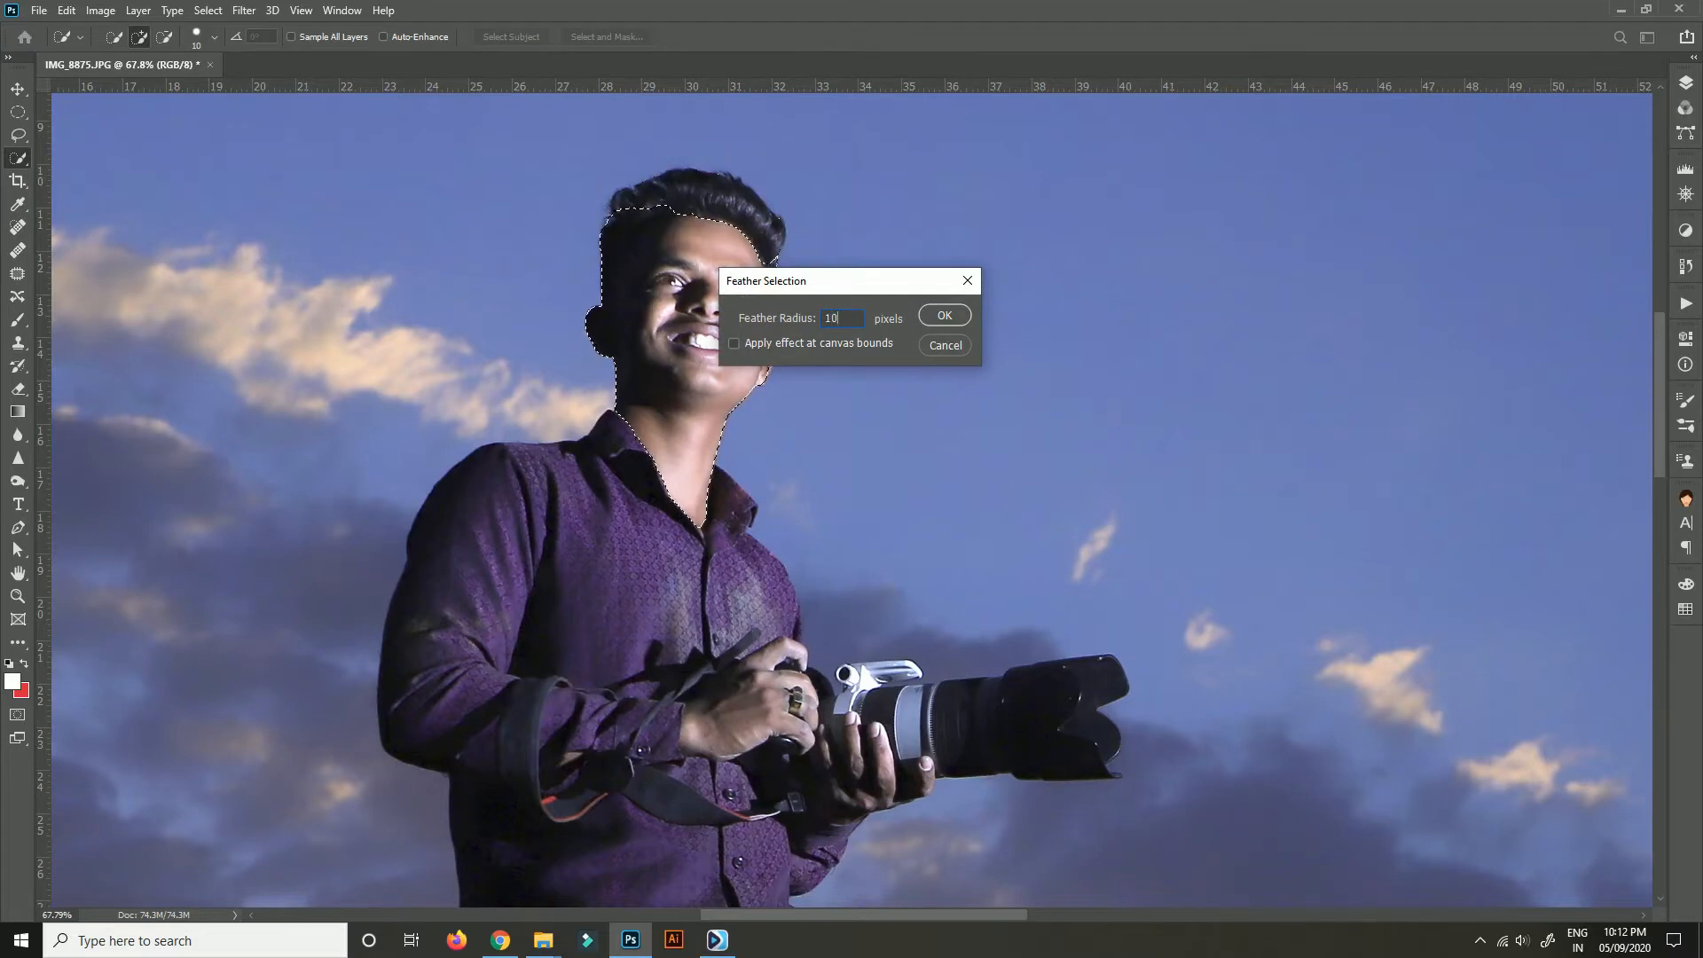
{"action": "key", "text": "Return"}
Brighten the selected face with Curves, raising input 103 to output 118, and deselect.
{"action": "key", "text": "ctrl+m"}
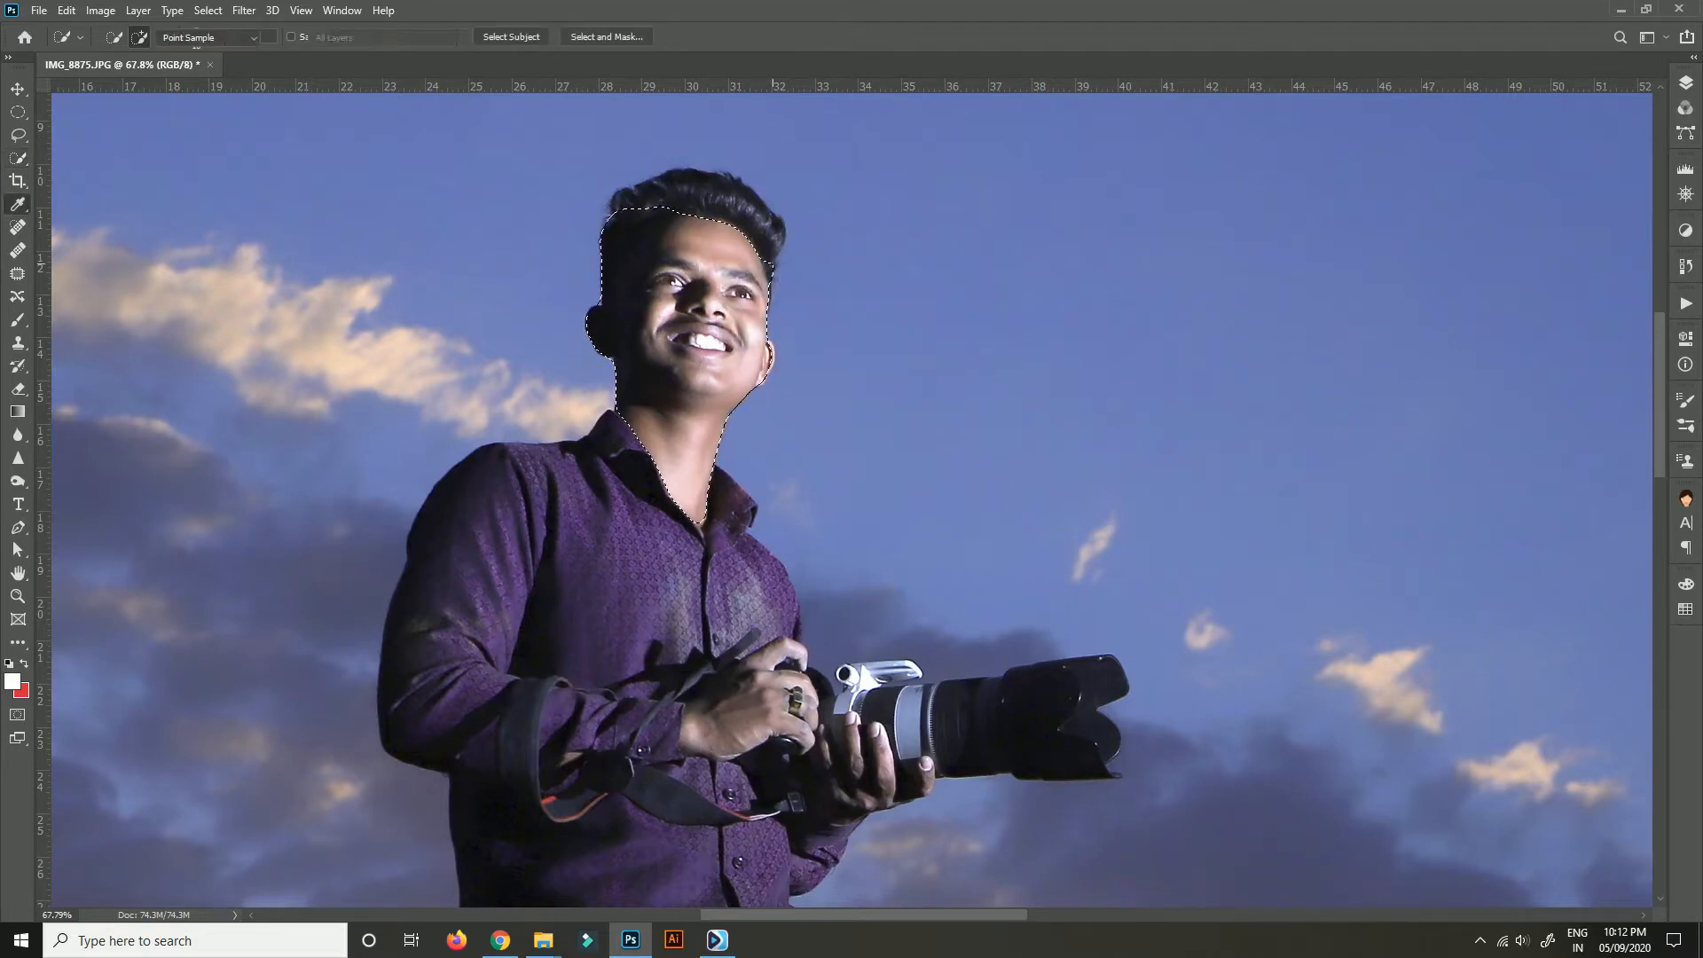
{"action": "mouse_move", "coordinate": [1103, 509]}
{"action": "left_mouse_down"}
{"action": "mouse_move", "coordinate": [1057, 528]}
{"action": "mouse_move", "coordinate": [1074, 512]}
{"action": "left_mouse_up"}
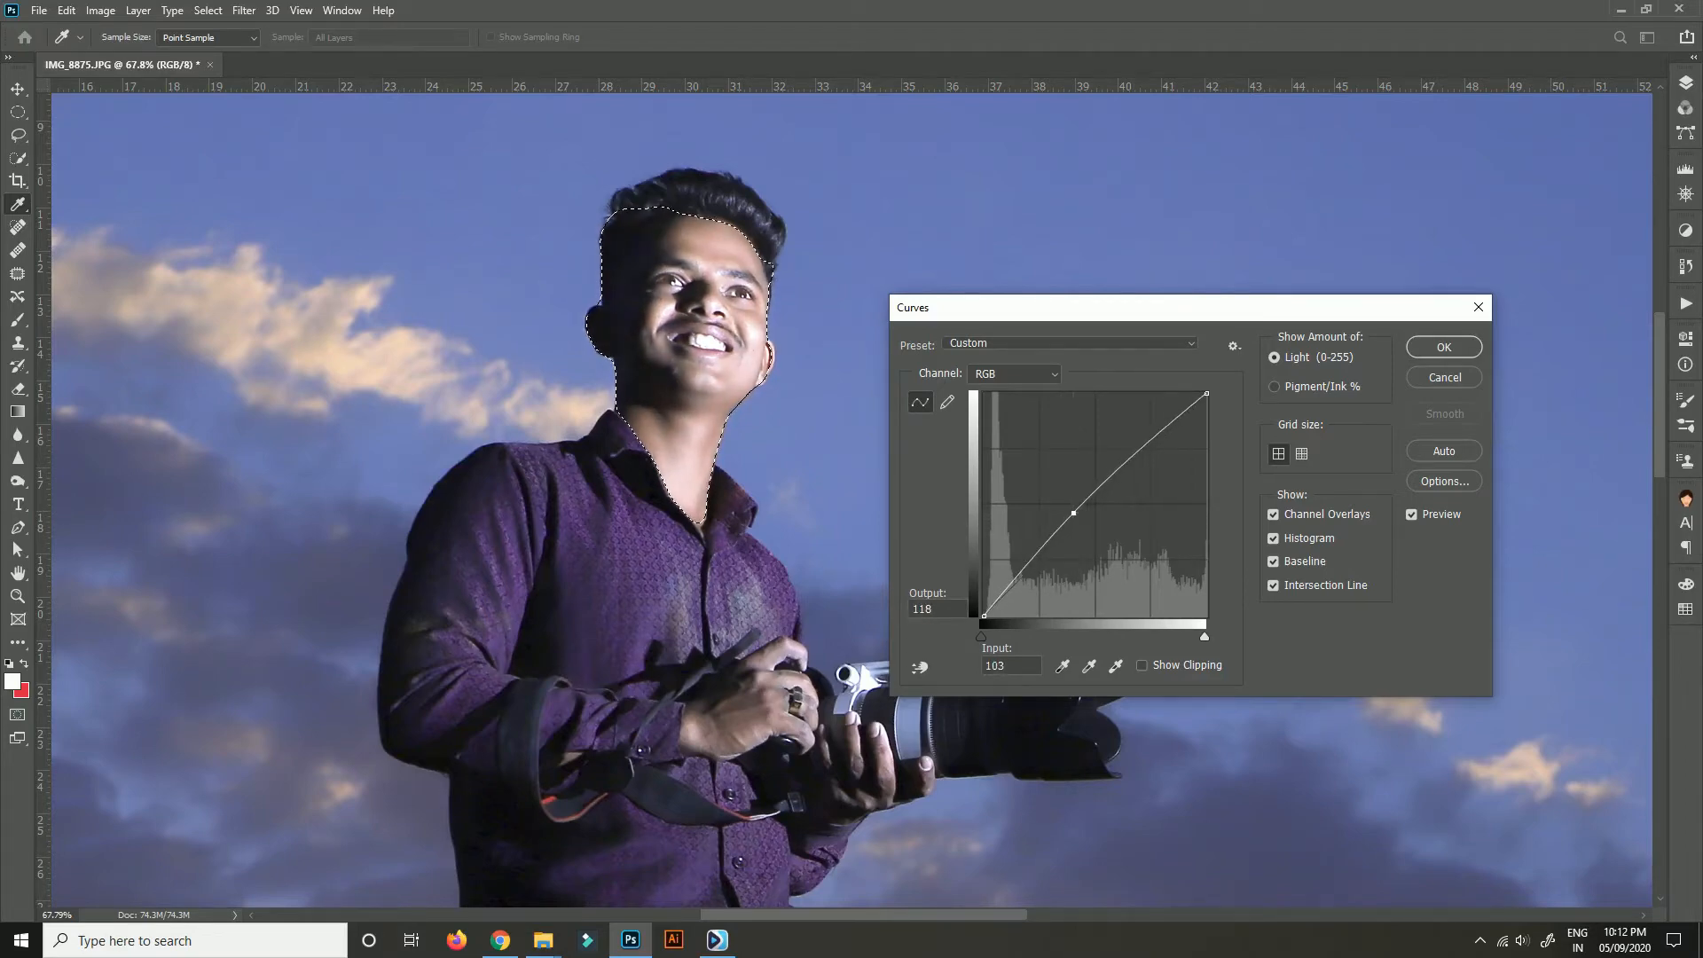
{"action": "key", "text": "Return"}
{"action": "key", "text": "w"}
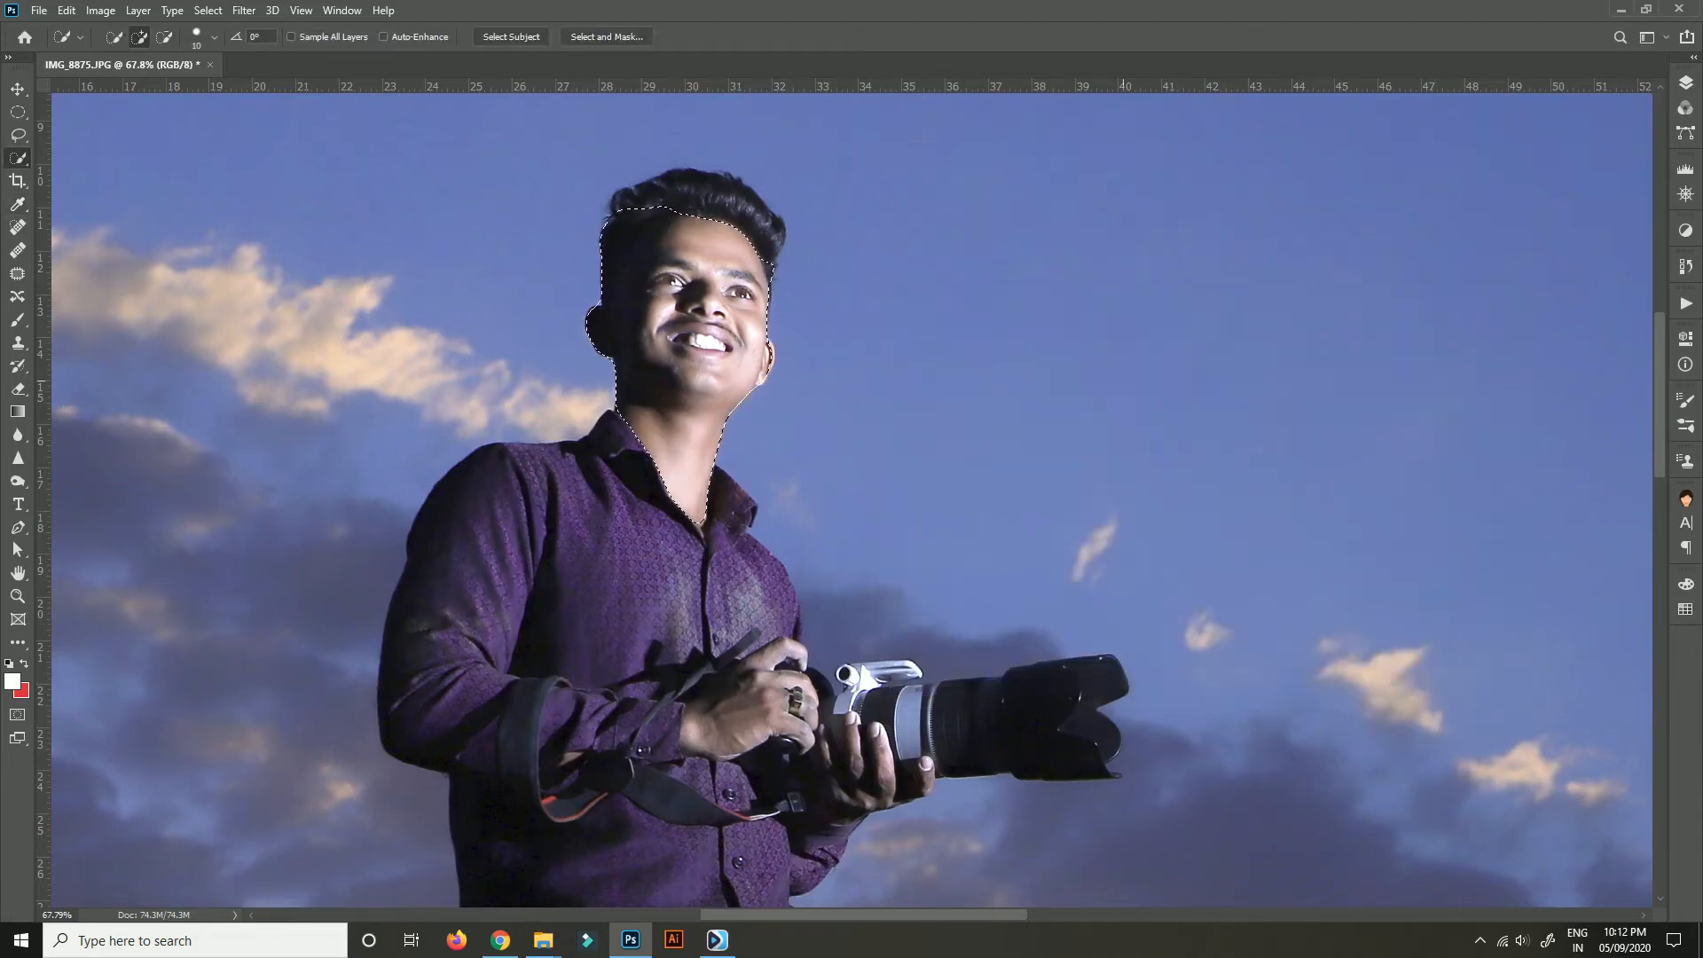
{"action": "key", "text": "ctrl+d"}
{"action": "key", "text": "ctrl+0"}
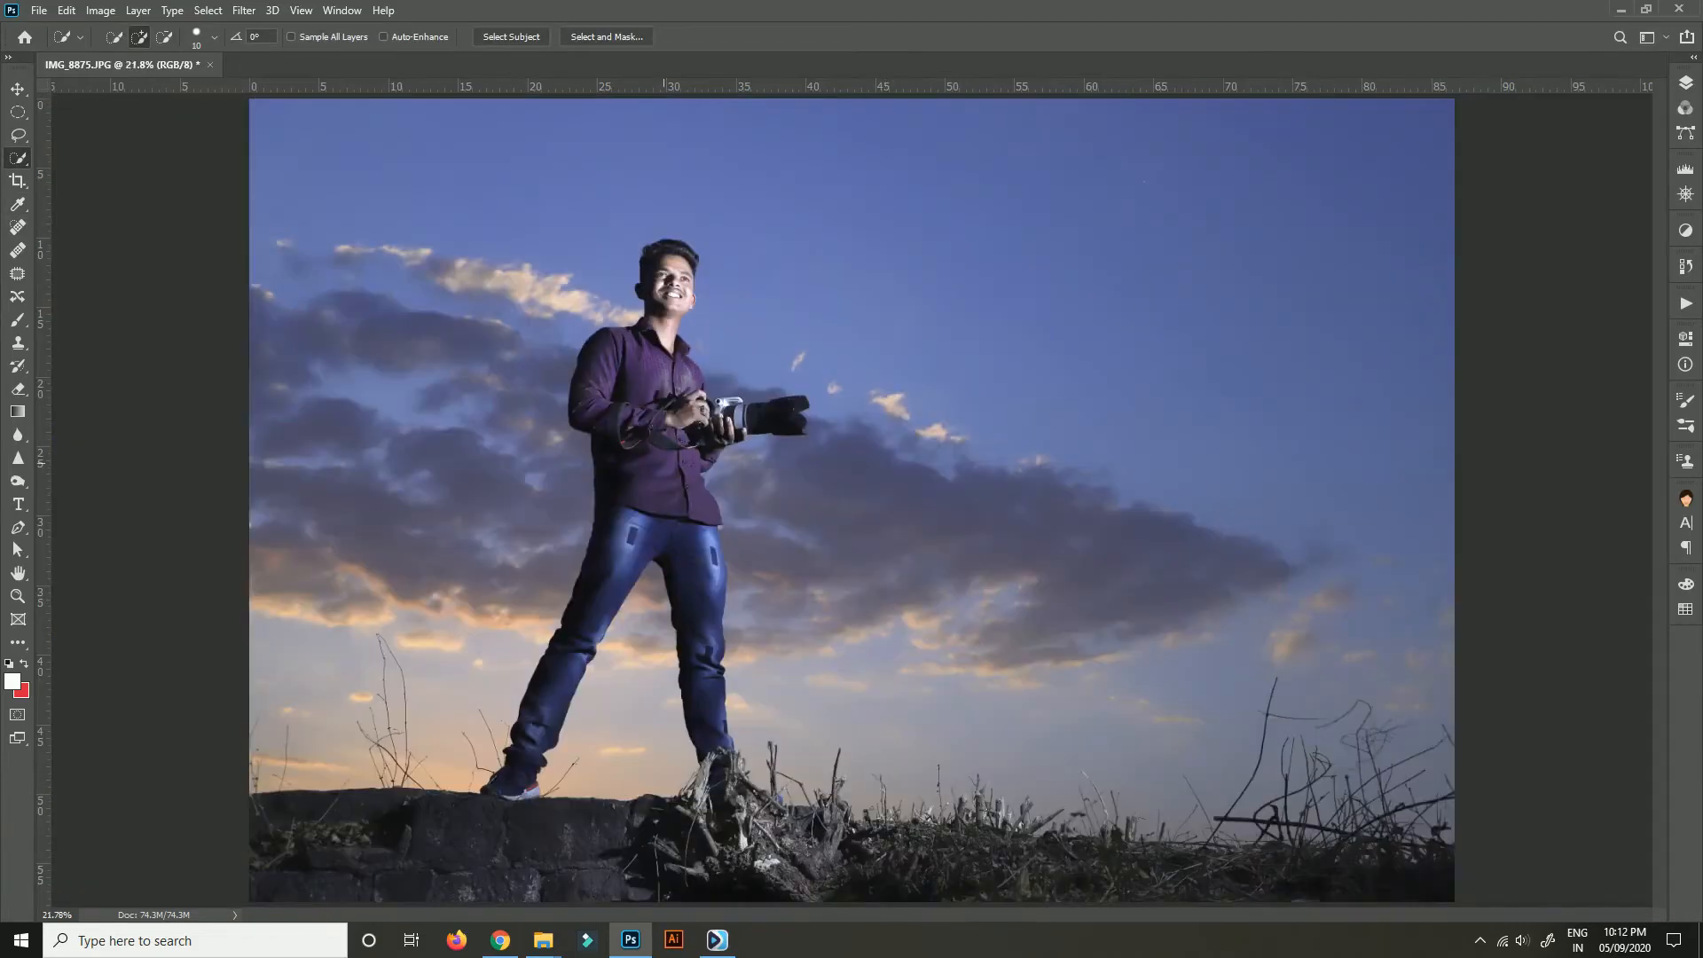
{"action": "key", "text": "v"}
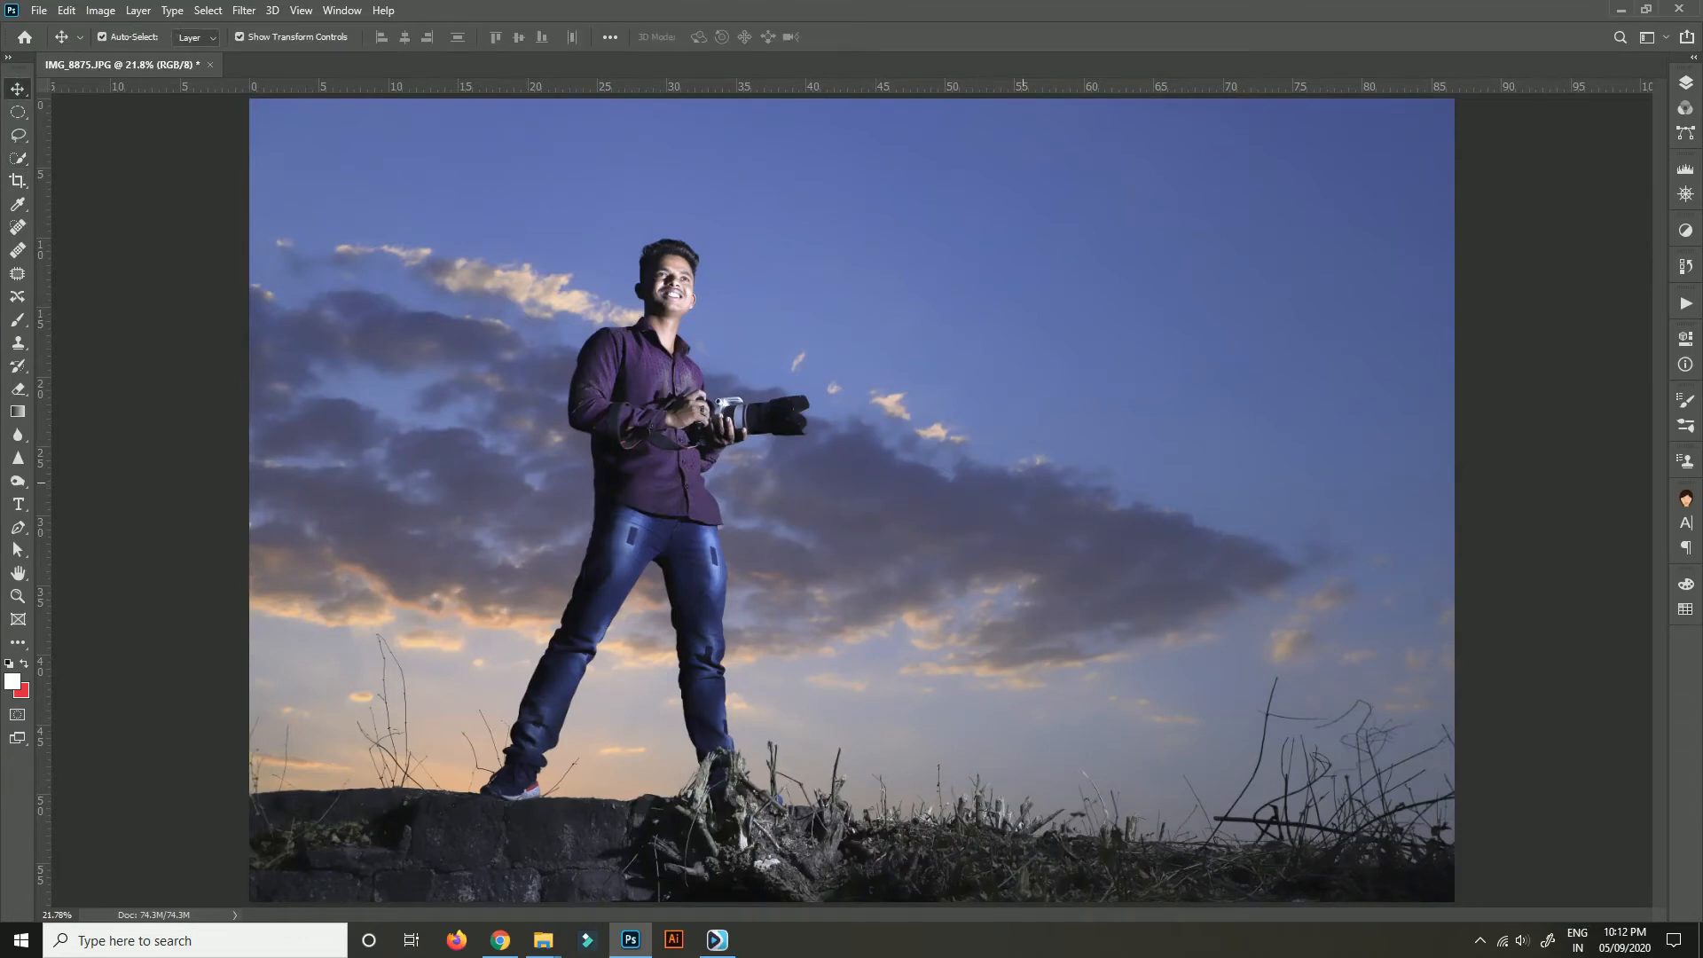
Shift the photo's midtones slightly toward red and yellow with Color Balance.
{"action": "key", "text": "ctrl+b"}
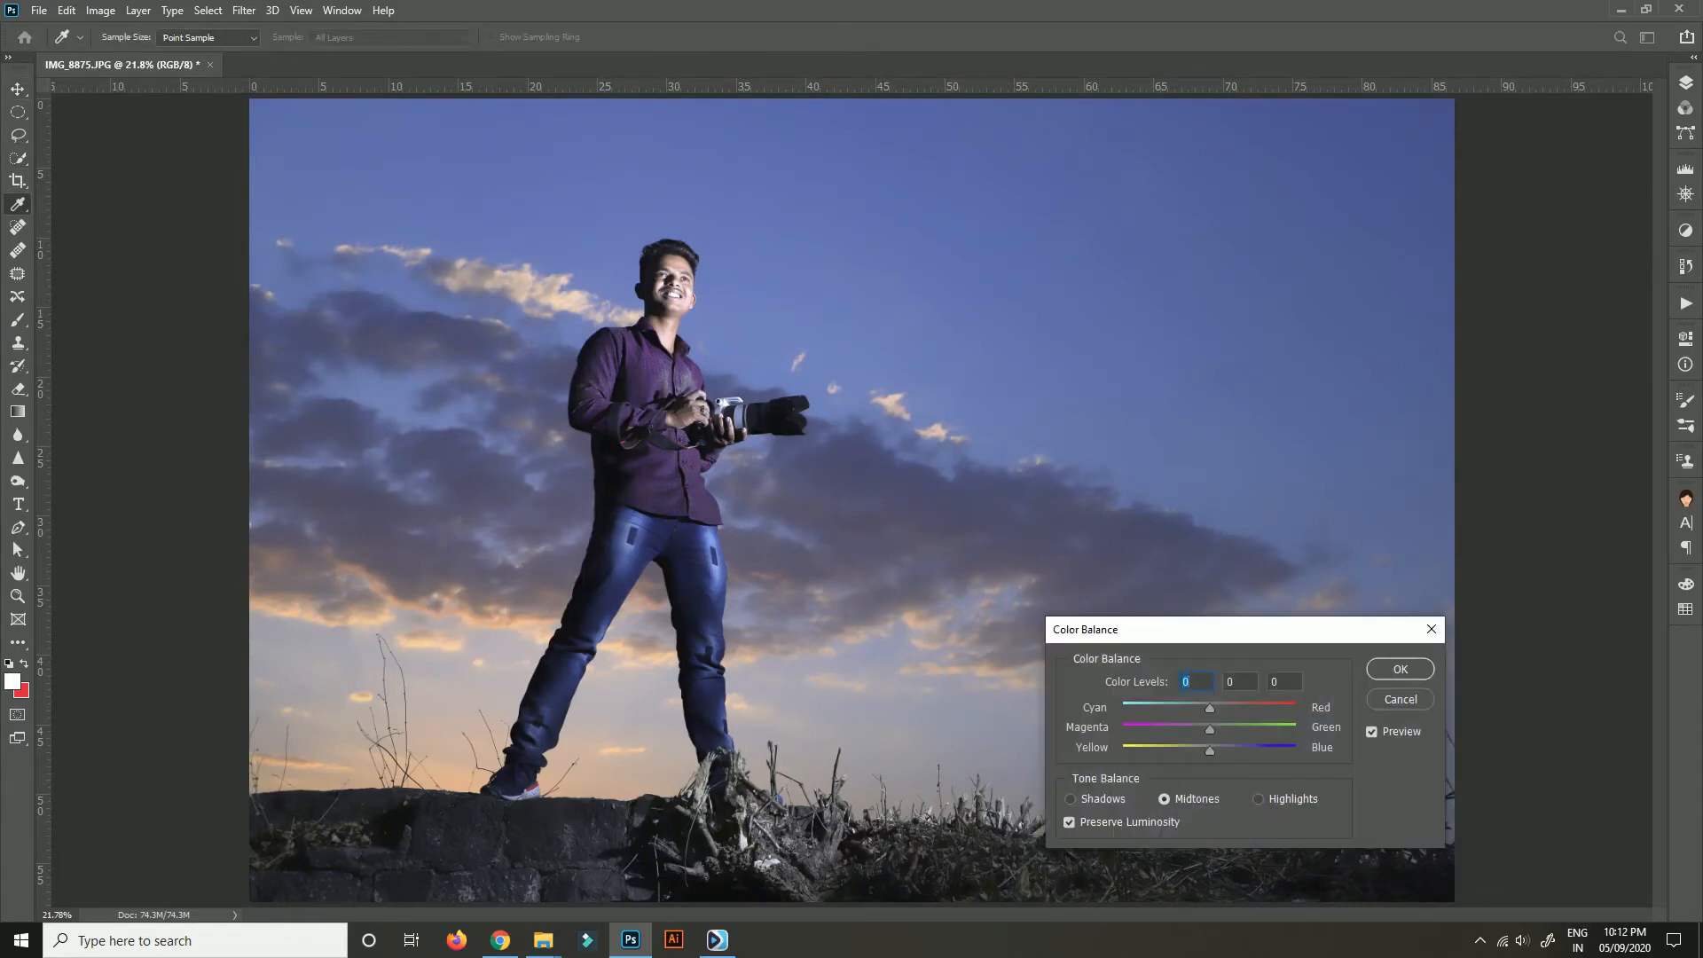
{"action": "key", "text": "Up"}
{"action": "key", "text": "Up"}
{"action": "key", "text": "Up"}
{"action": "key", "text": "Up"}
{"action": "left_click_drag", "start_coordinate": [1210, 752], "coordinate": [1199, 751]}
{"action": "key", "text": "Tab"}
{"action": "key", "text": "Tab"}
{"action": "key", "text": "Up"}
{"action": "left_click_drag", "start_coordinate": [1210, 730], "coordinate": [1210, 730]}
{"action": "left_click", "coordinate": [1400, 670]}
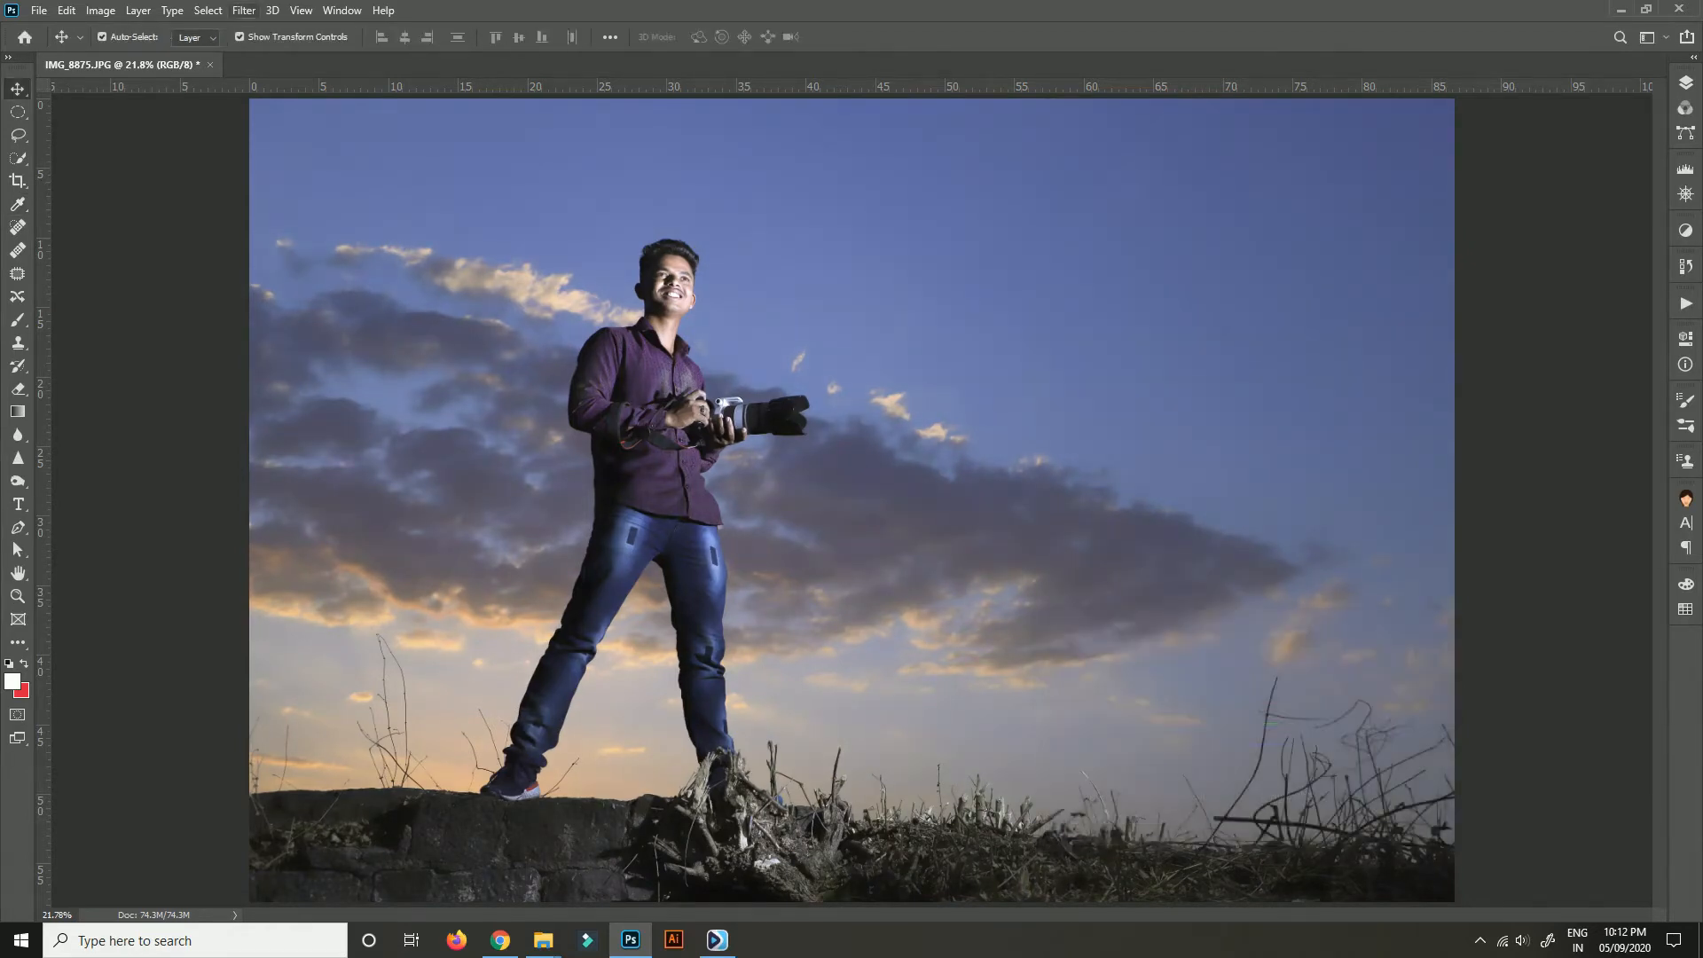
Open the photo in the Camera Raw Filter and set Dehaze to +20 and Exposure to +0.20.
{"action": "left_click", "coordinate": [244, 10]}
{"action": "left_click", "coordinate": [291, 115]}
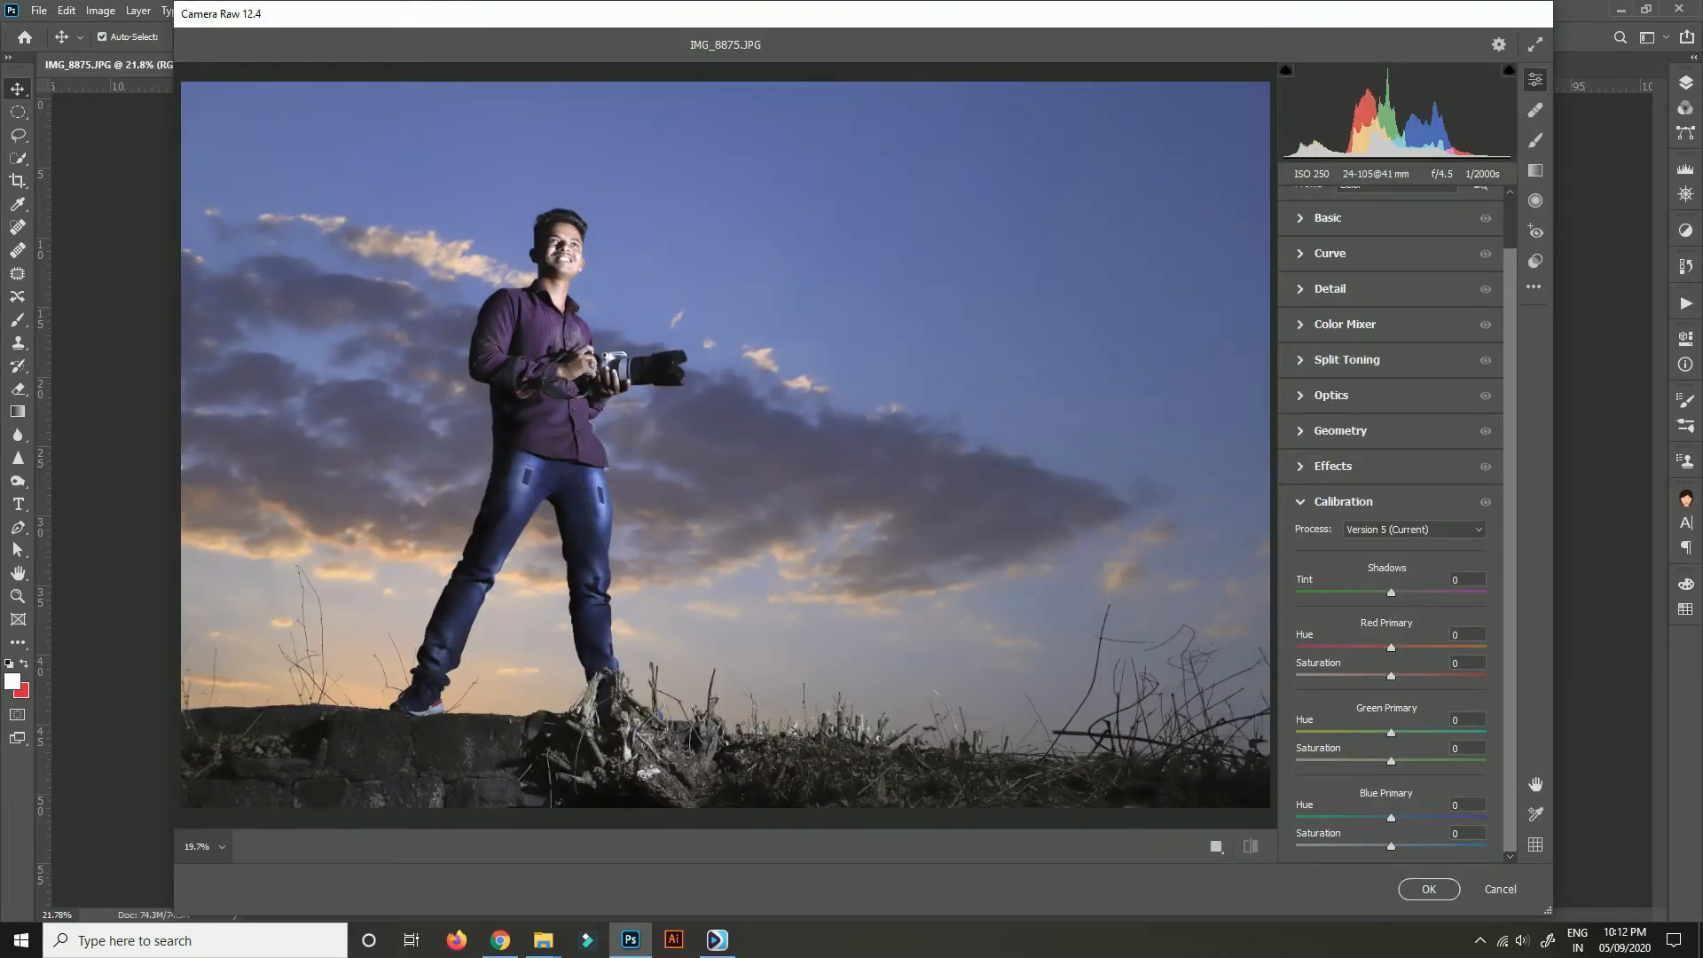
{"action": "left_click", "coordinate": [1333, 467]}
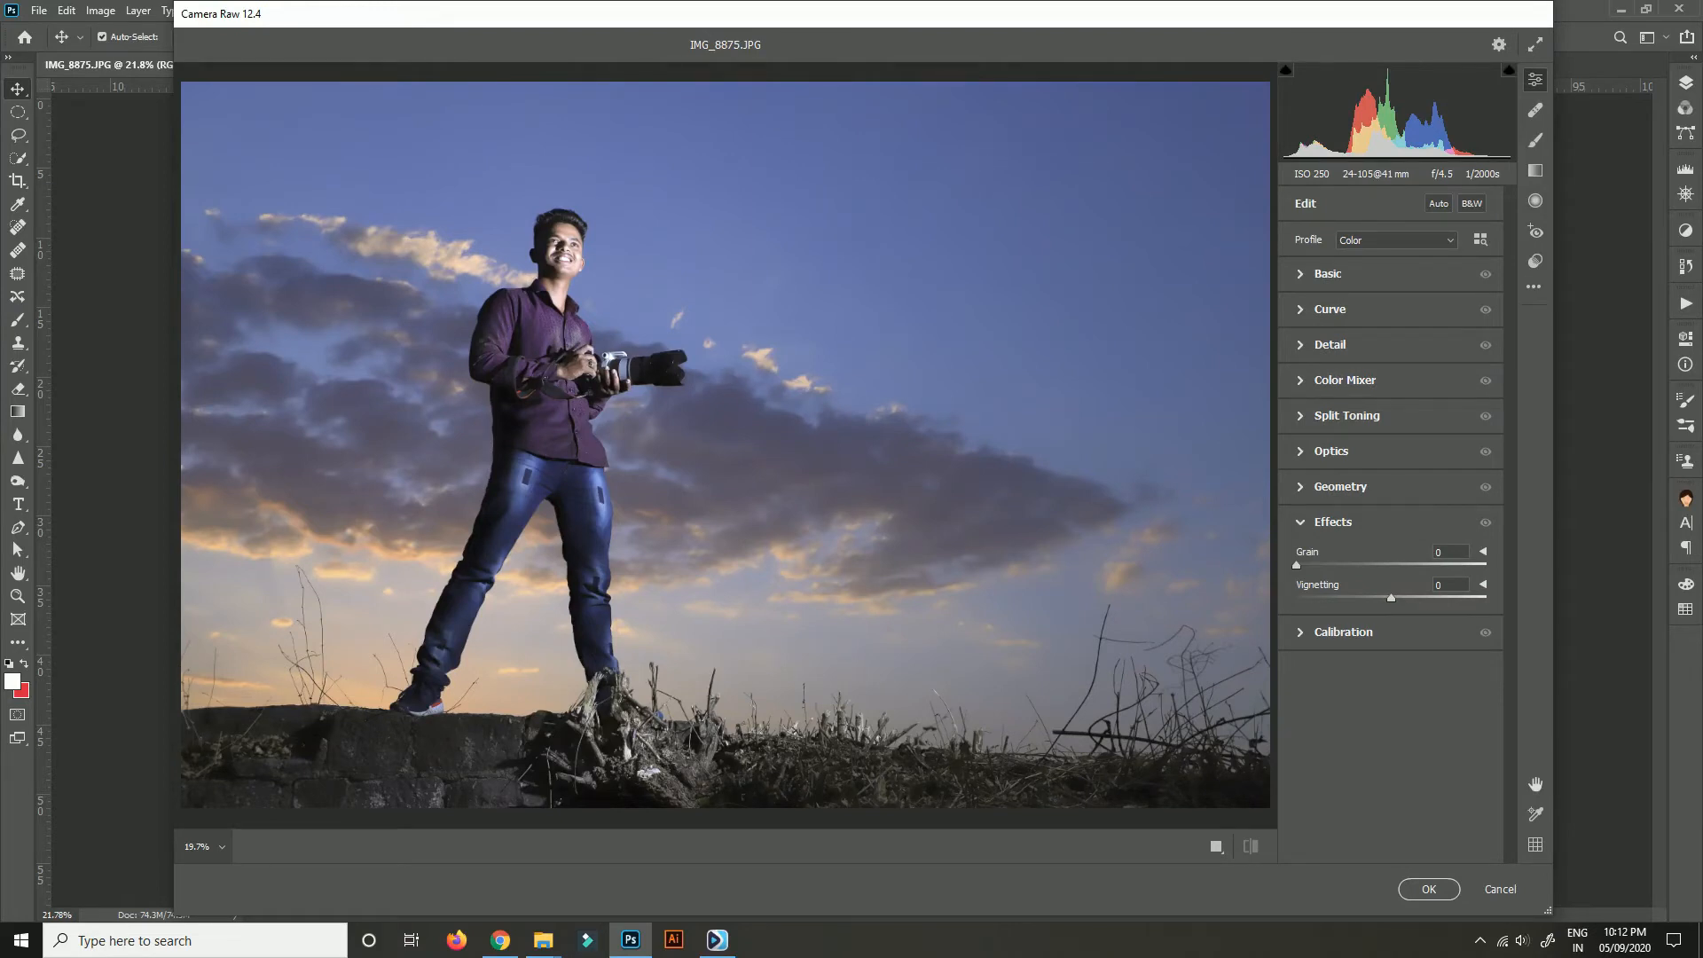
{"action": "left_click", "coordinate": [1329, 274]}
{"action": "scroll", "coordinate": [1391, 524], "scroll_direction": "down", "scroll_amount": 2}
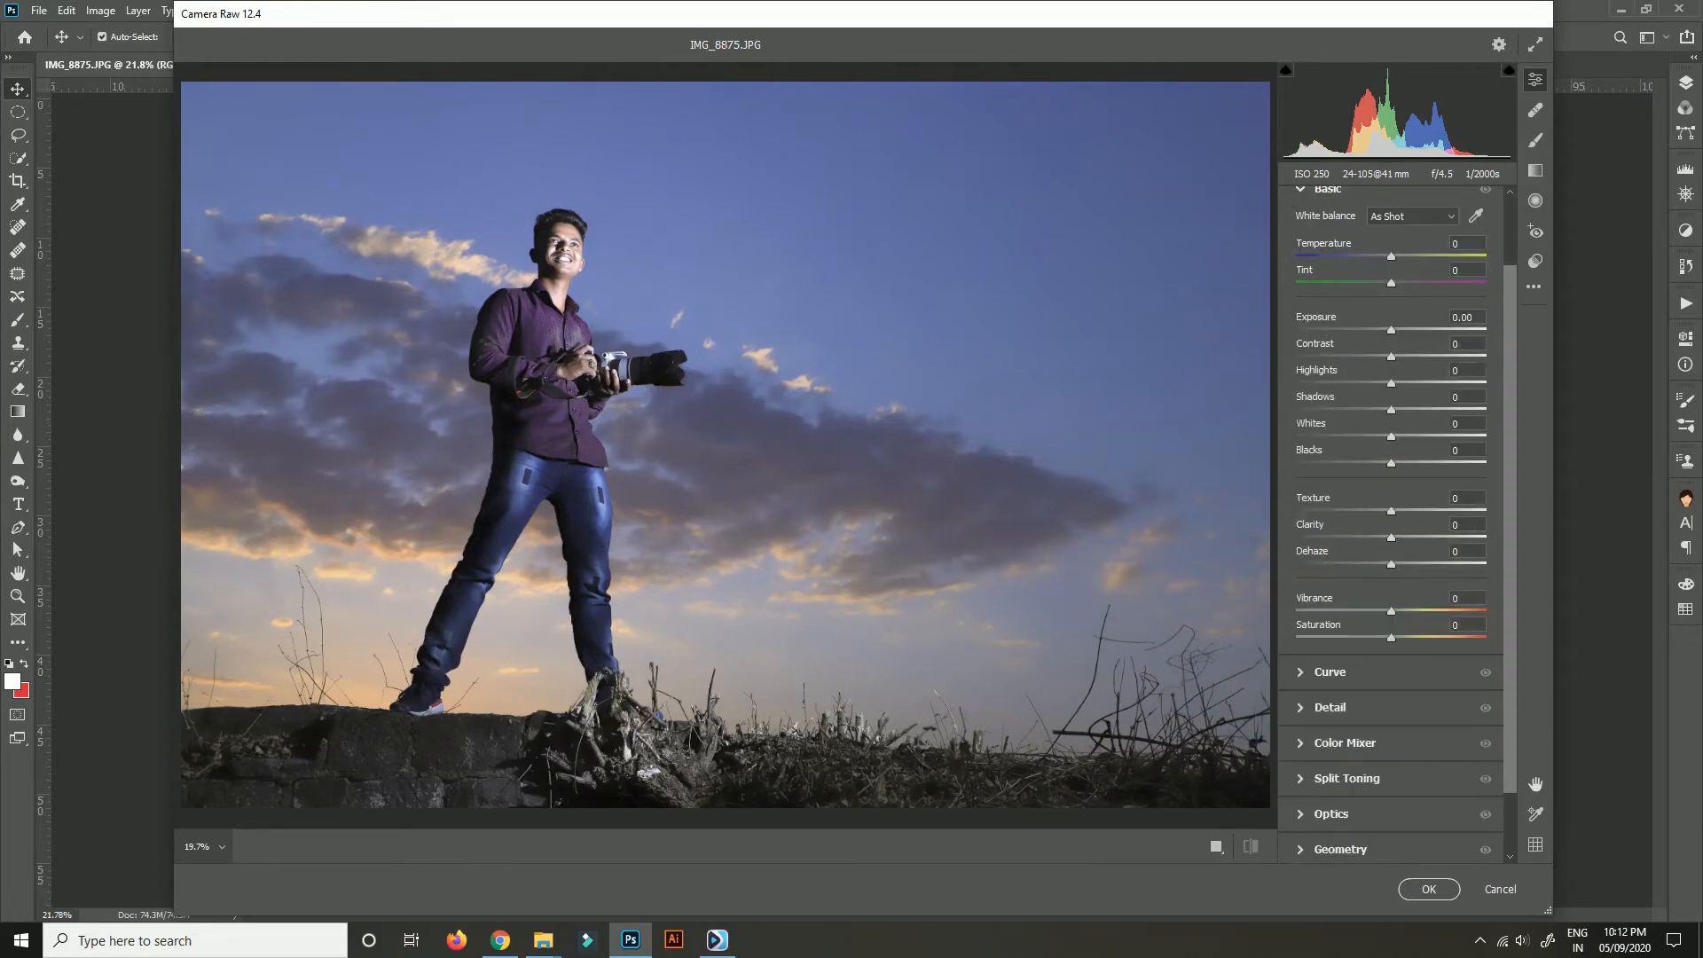
{"action": "left_click_drag", "start_coordinate": [1391, 564], "coordinate": [1410, 565]}
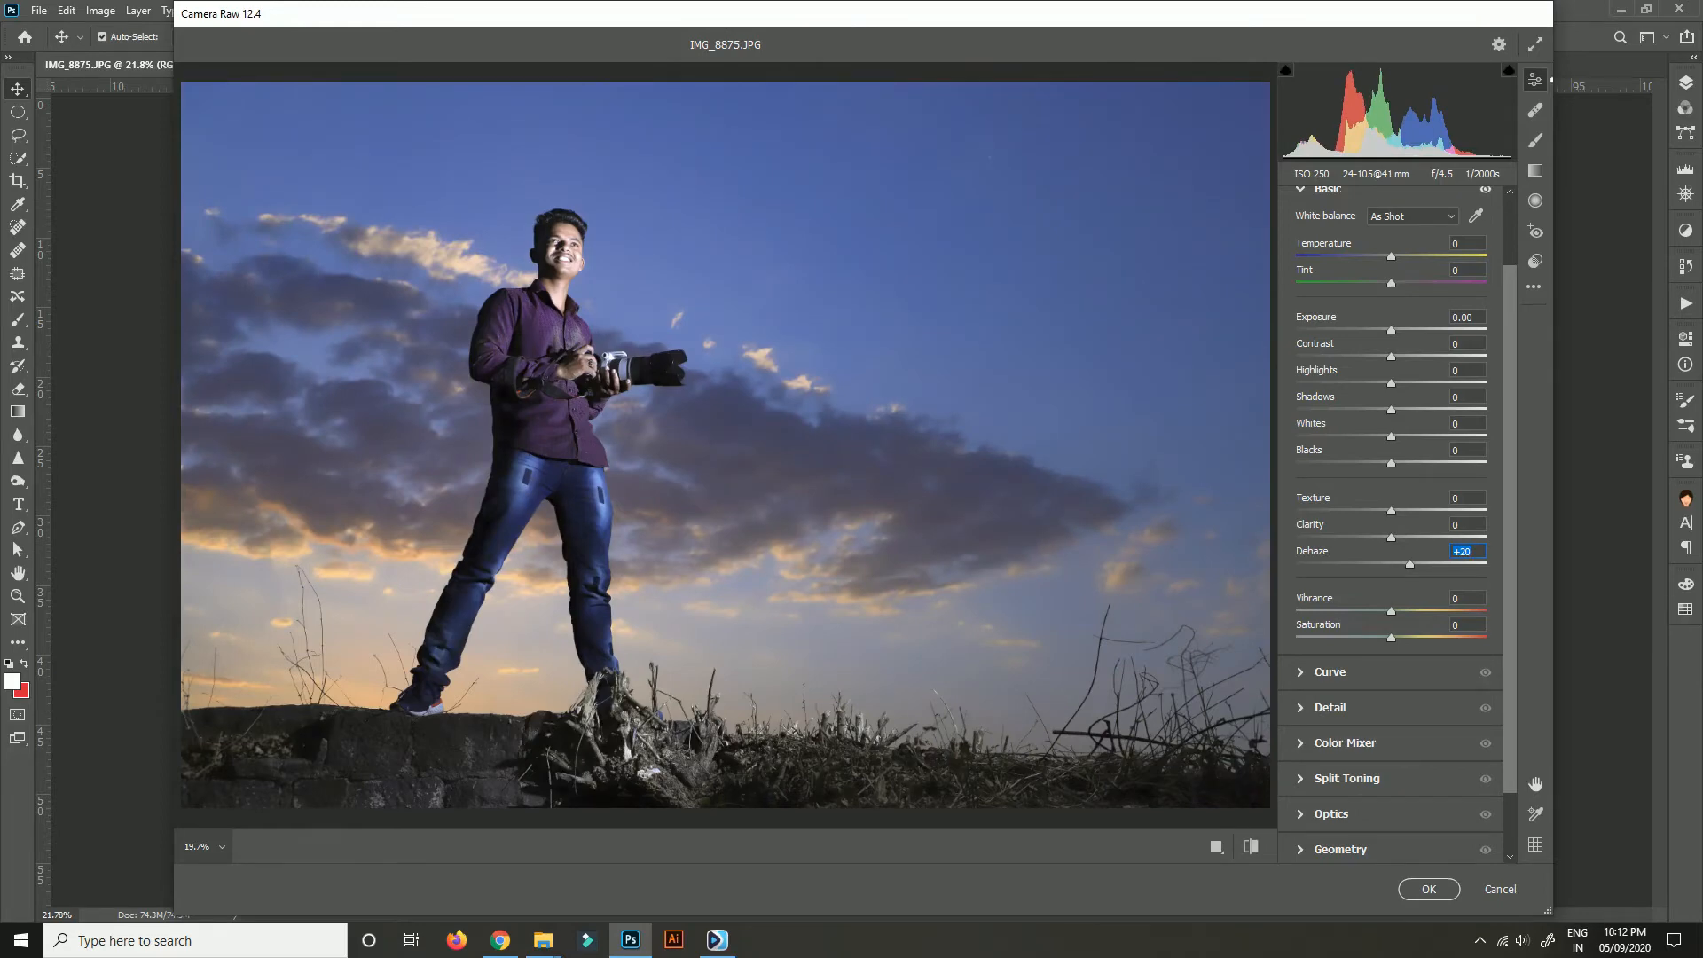
{"action": "left_click_drag", "start_coordinate": [1391, 330], "coordinate": [1394, 330]}
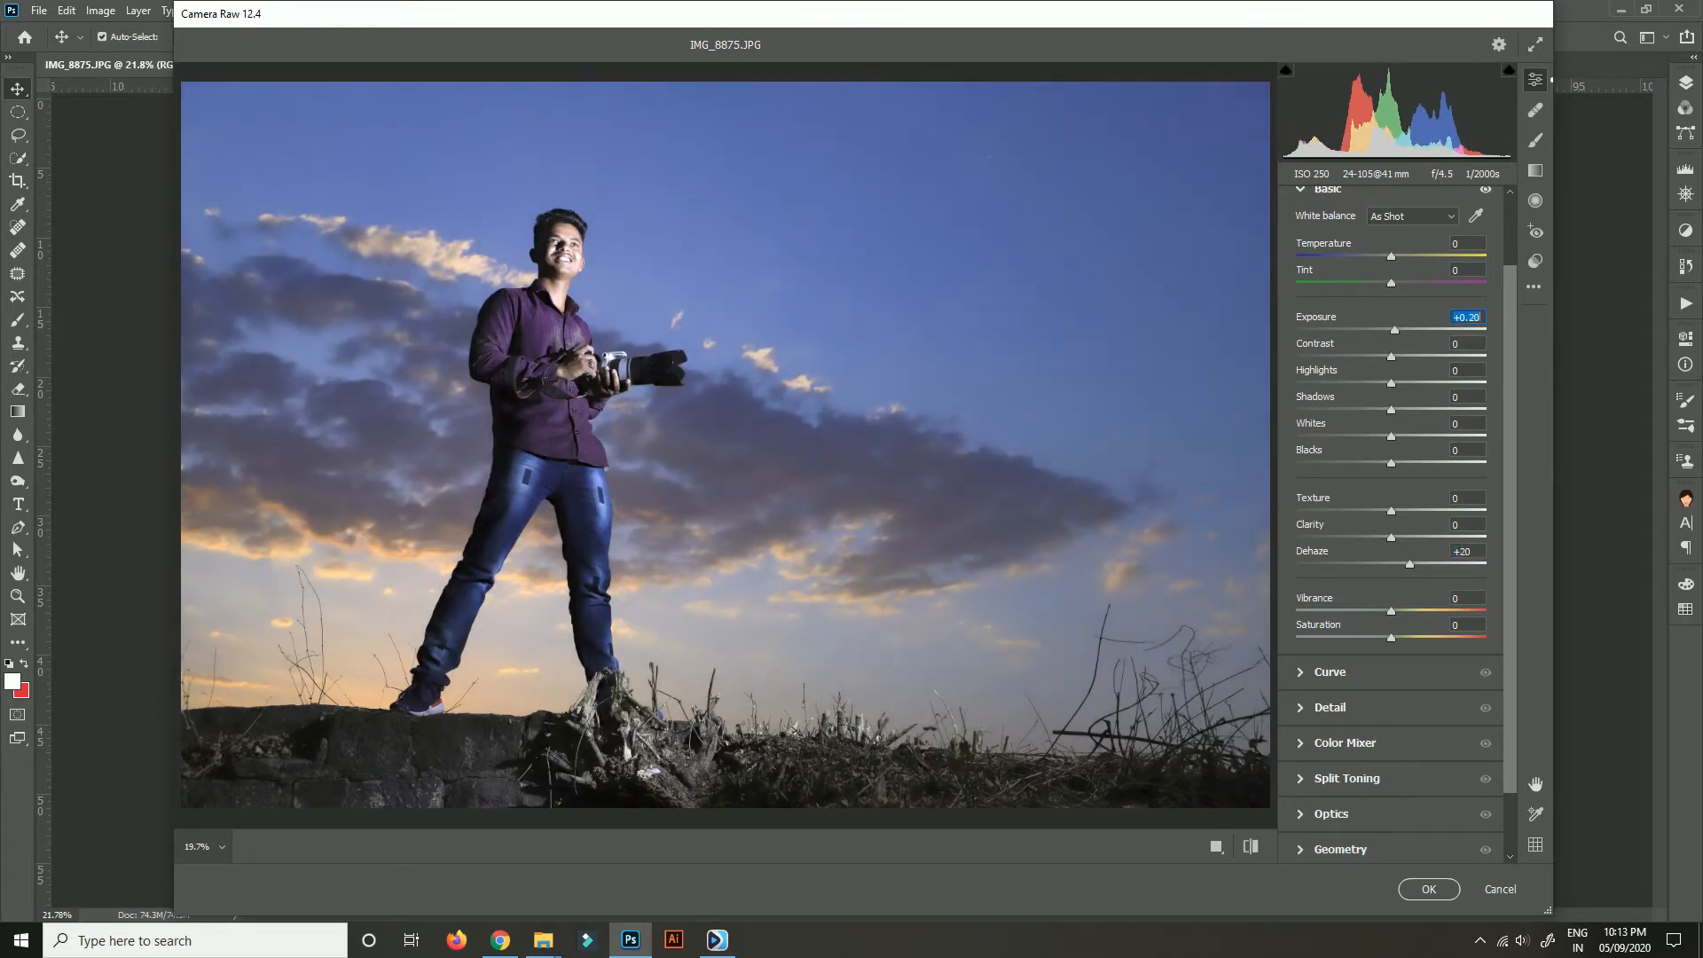
Look through the Camera Raw Curve, Detail, Color Mixer, Split Toning and Optics settings.
{"action": "scroll", "coordinate": [1391, 514], "scroll_direction": "up", "scroll_amount": 2}
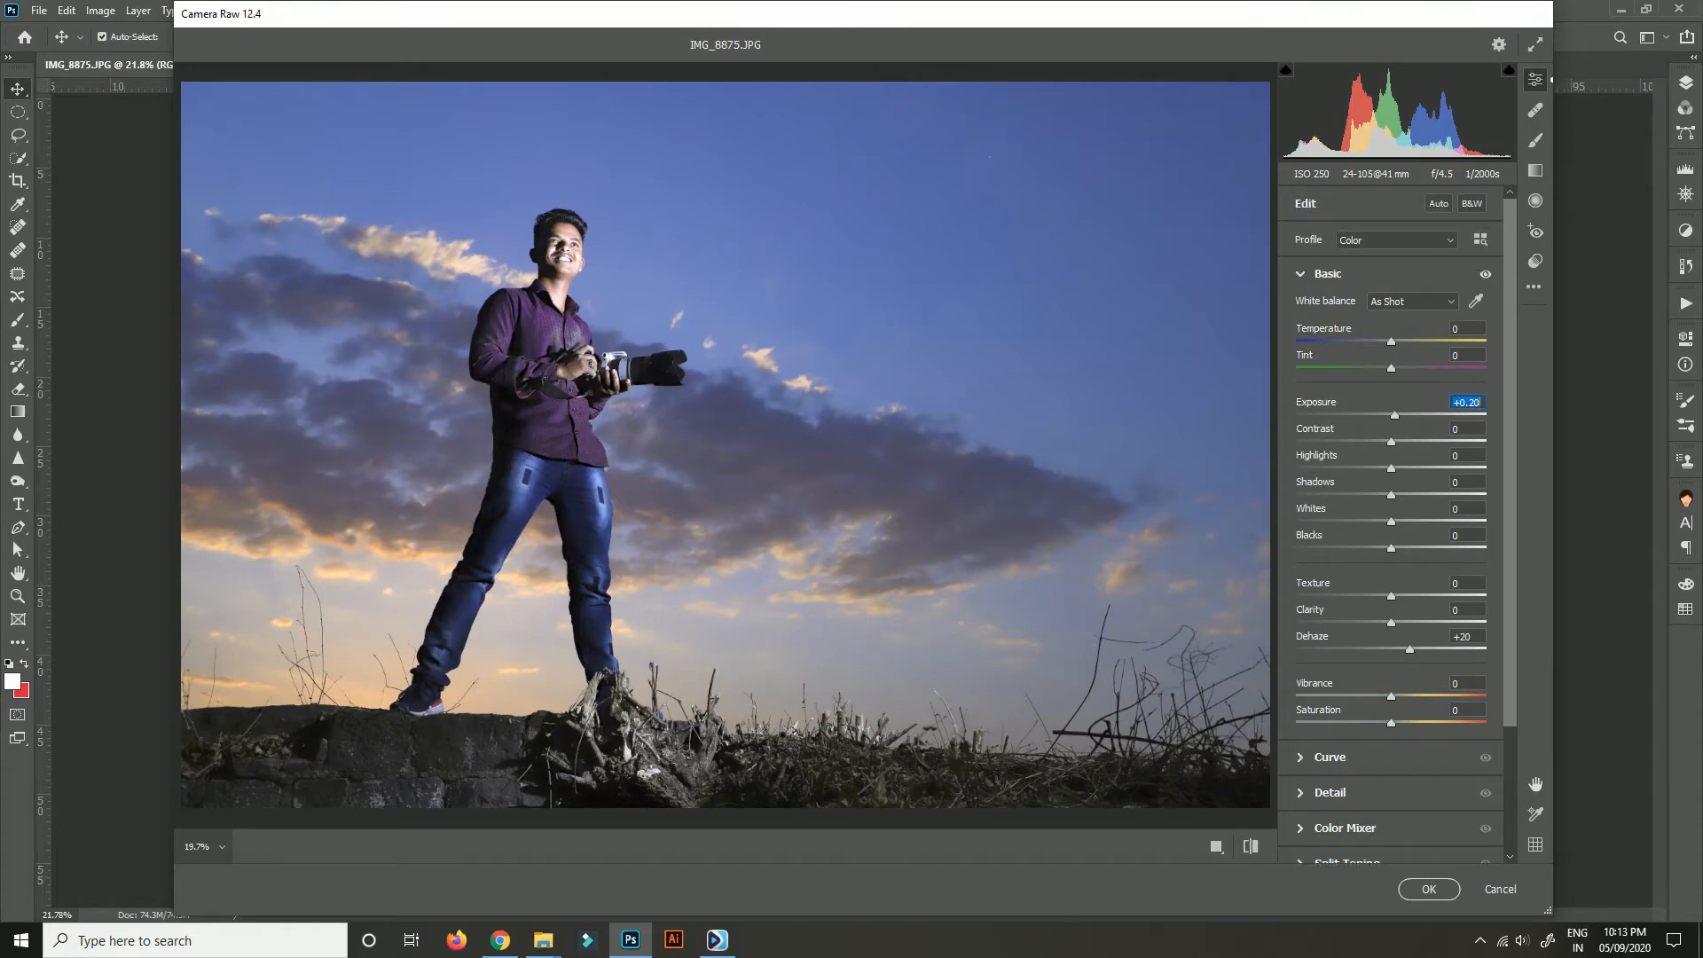
{"action": "scroll", "coordinate": [1391, 524], "scroll_direction": "down", "scroll_amount": 3}
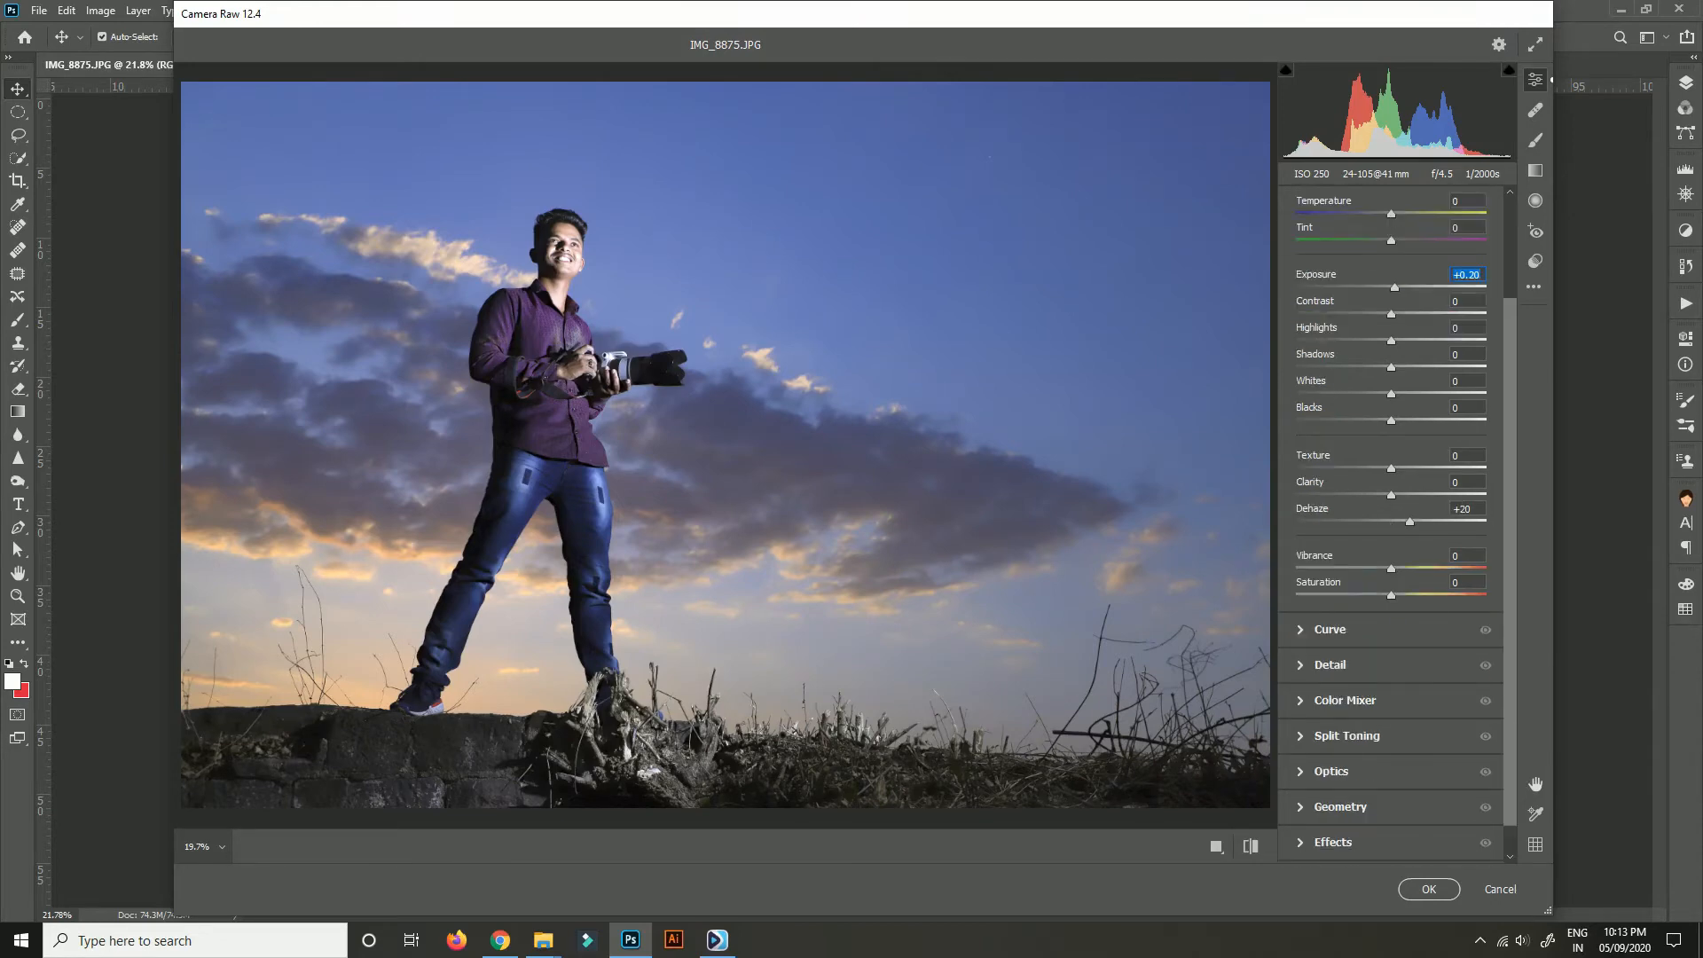
{"action": "left_click", "coordinate": [1330, 630]}
{"action": "scroll", "coordinate": [1392, 523], "scroll_direction": "down", "scroll_amount": 2}
{"action": "left_click", "coordinate": [1330, 633]}
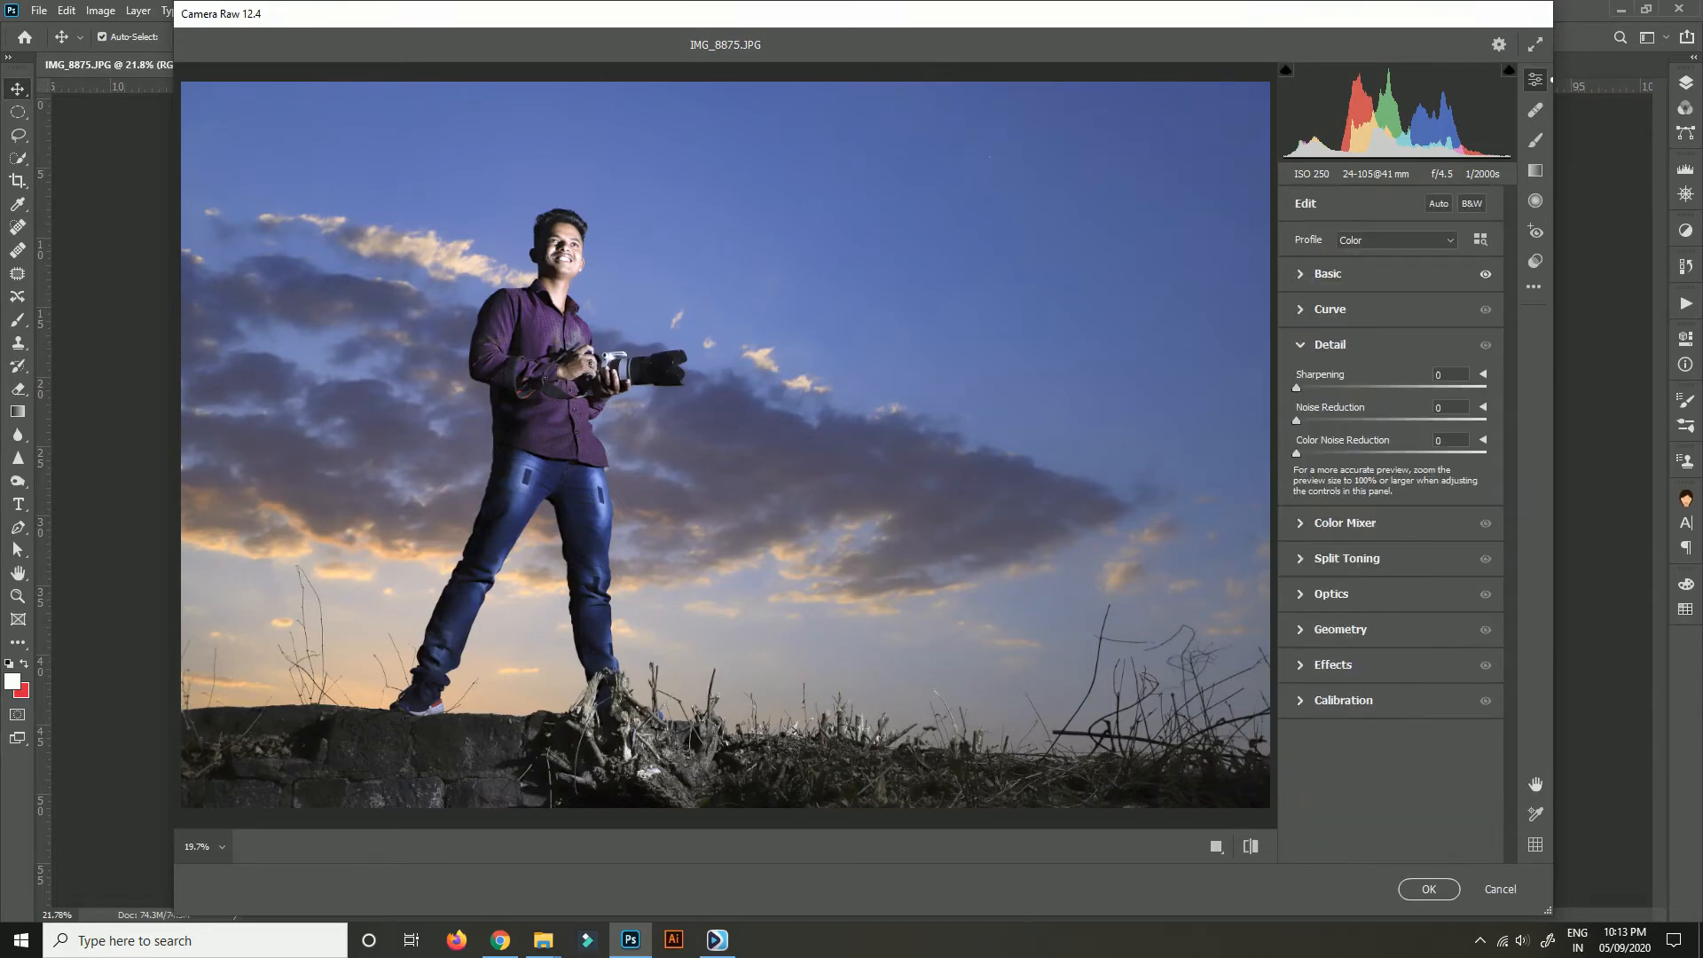
{"action": "left_click", "coordinate": [1339, 523]}
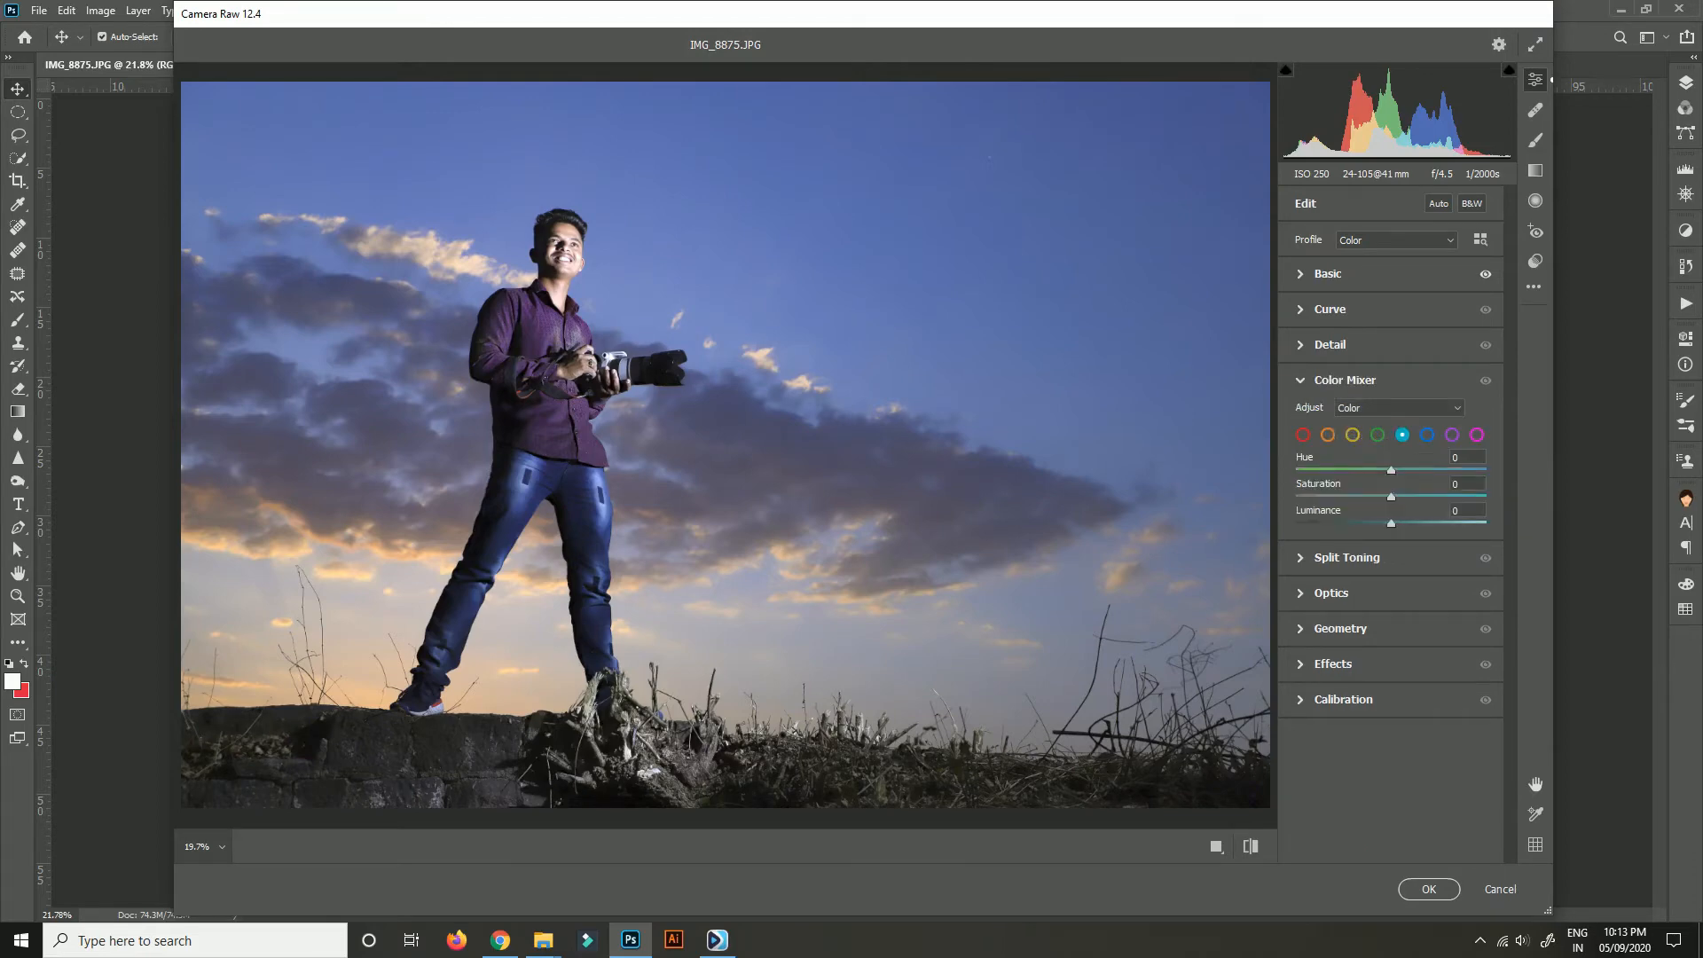
{"action": "left_click", "coordinate": [1346, 557]}
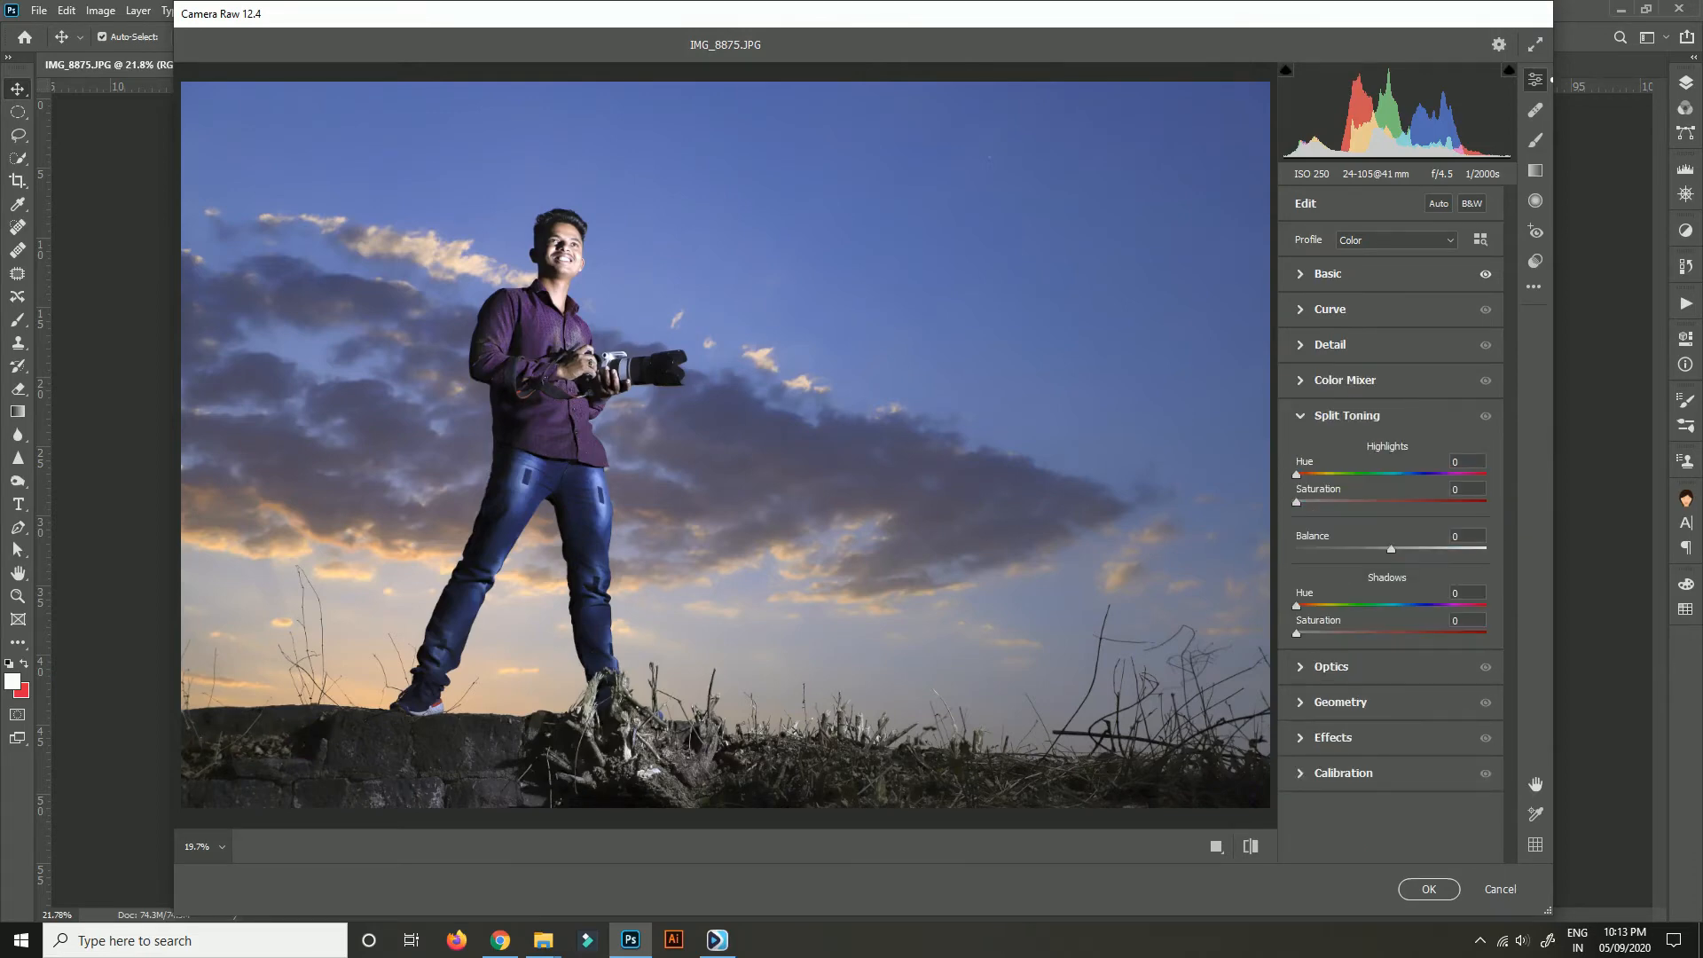
{"action": "left_click", "coordinate": [1330, 667]}
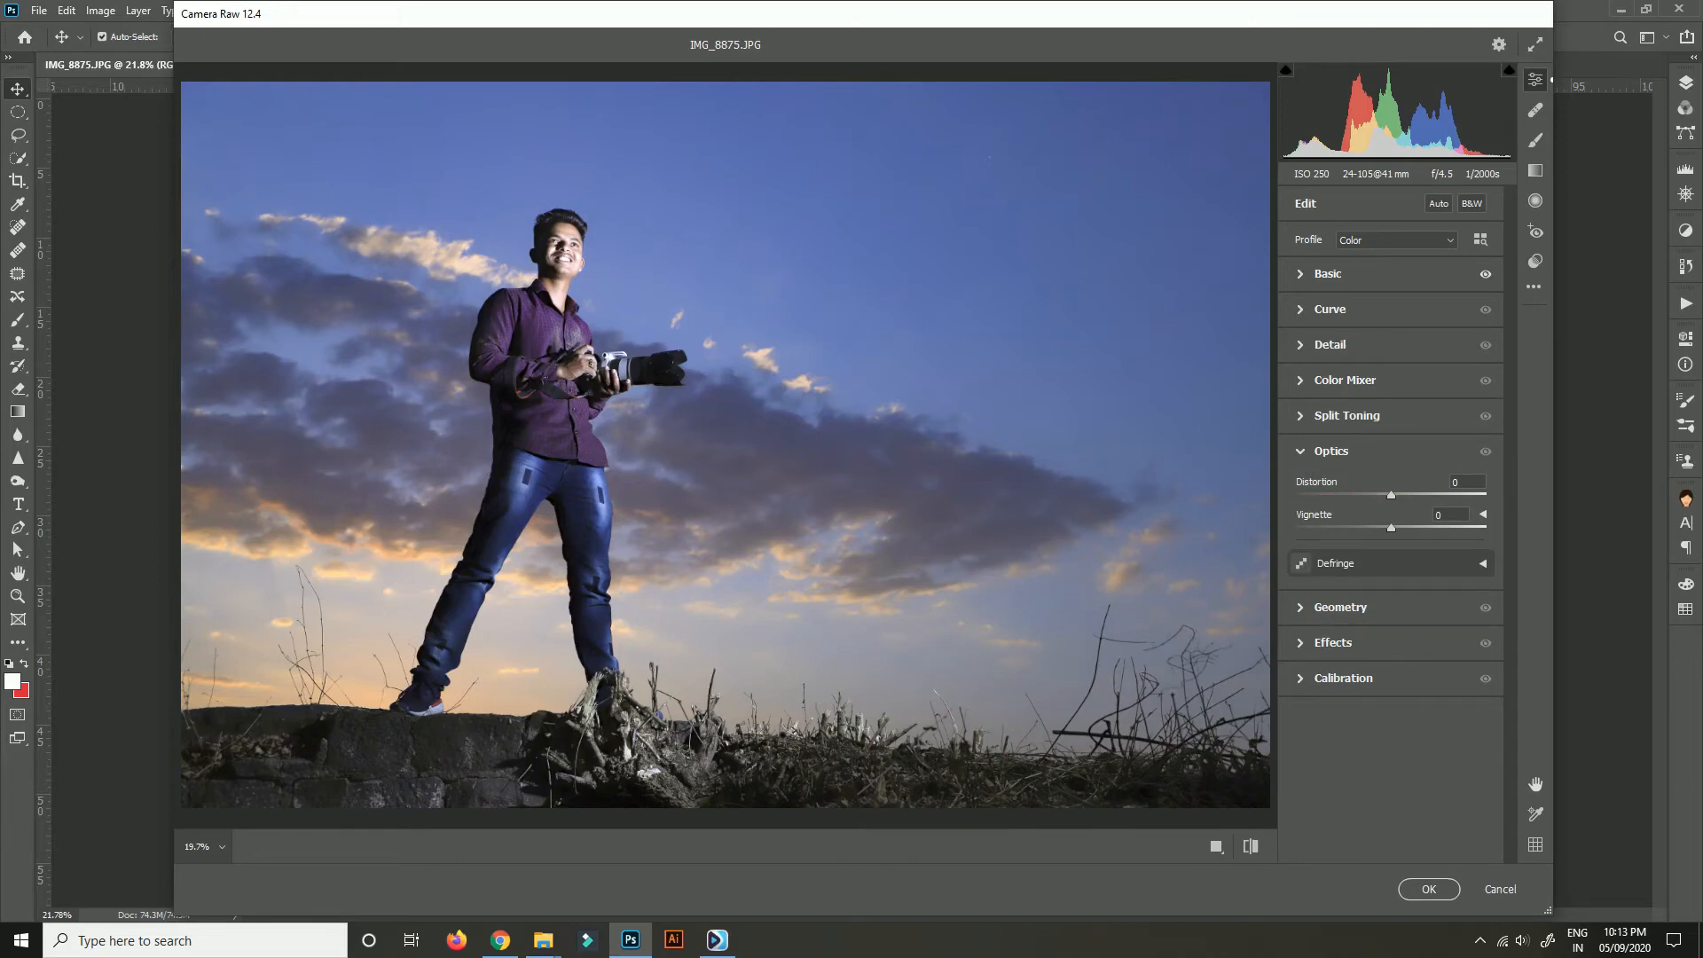
{"action": "left_click", "coordinate": [1345, 380]}
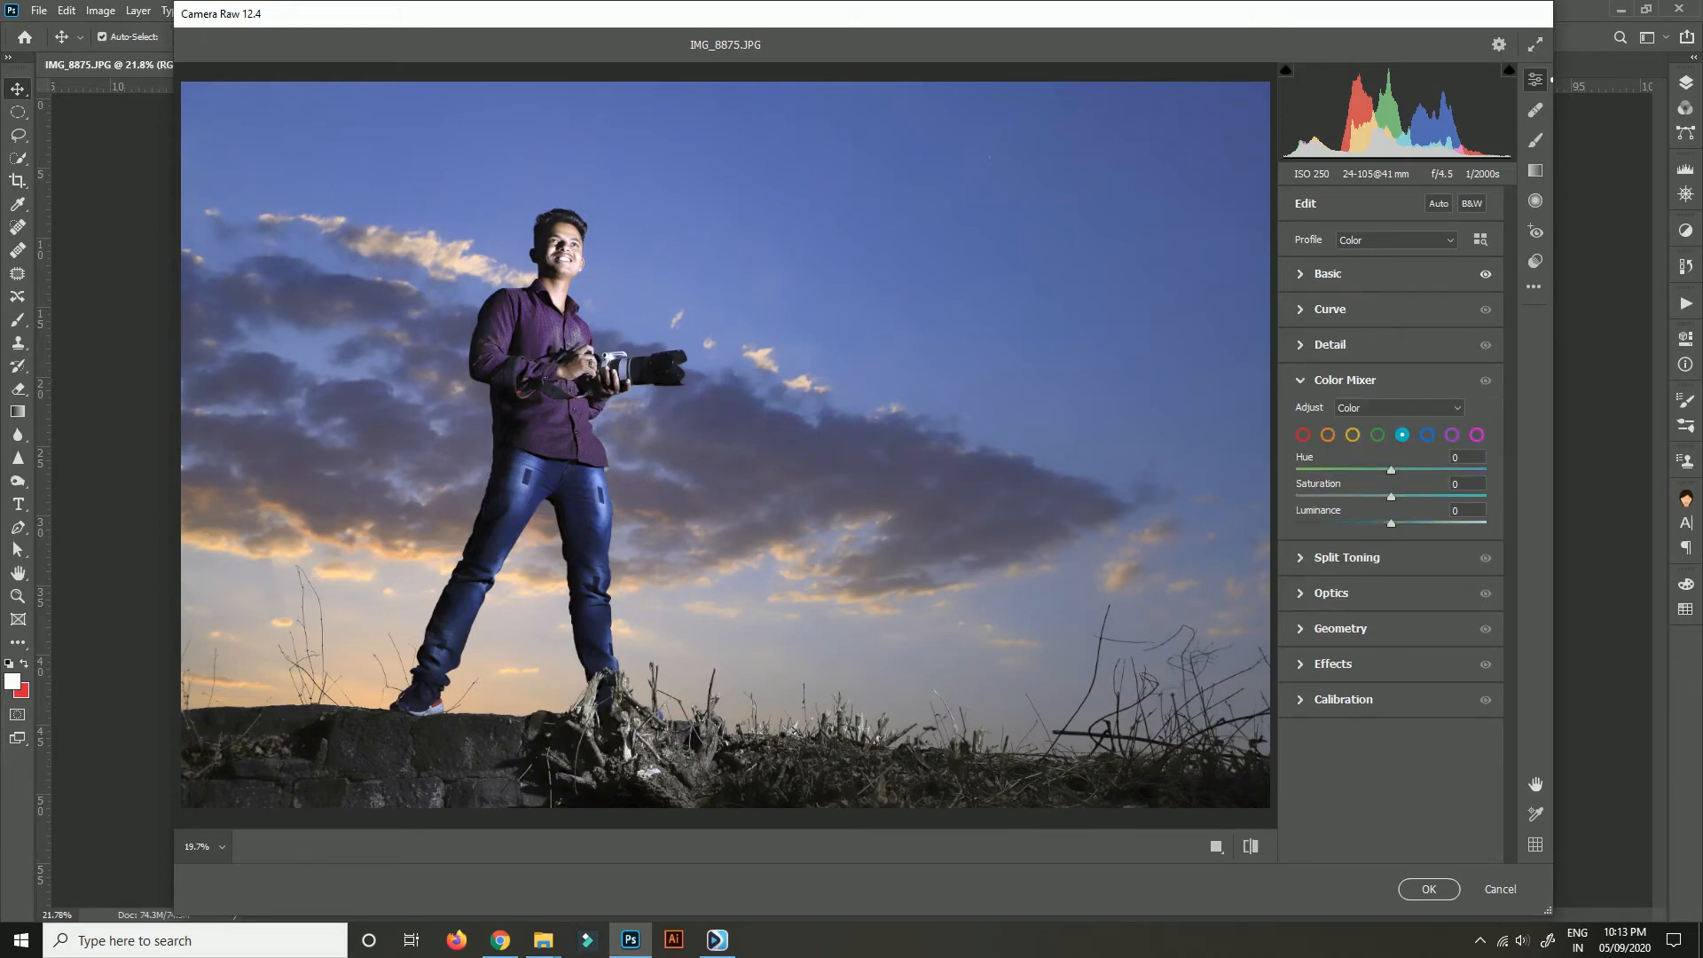
{"action": "left_click", "coordinate": [1330, 344]}
{"action": "left_click", "coordinate": [1330, 309]}
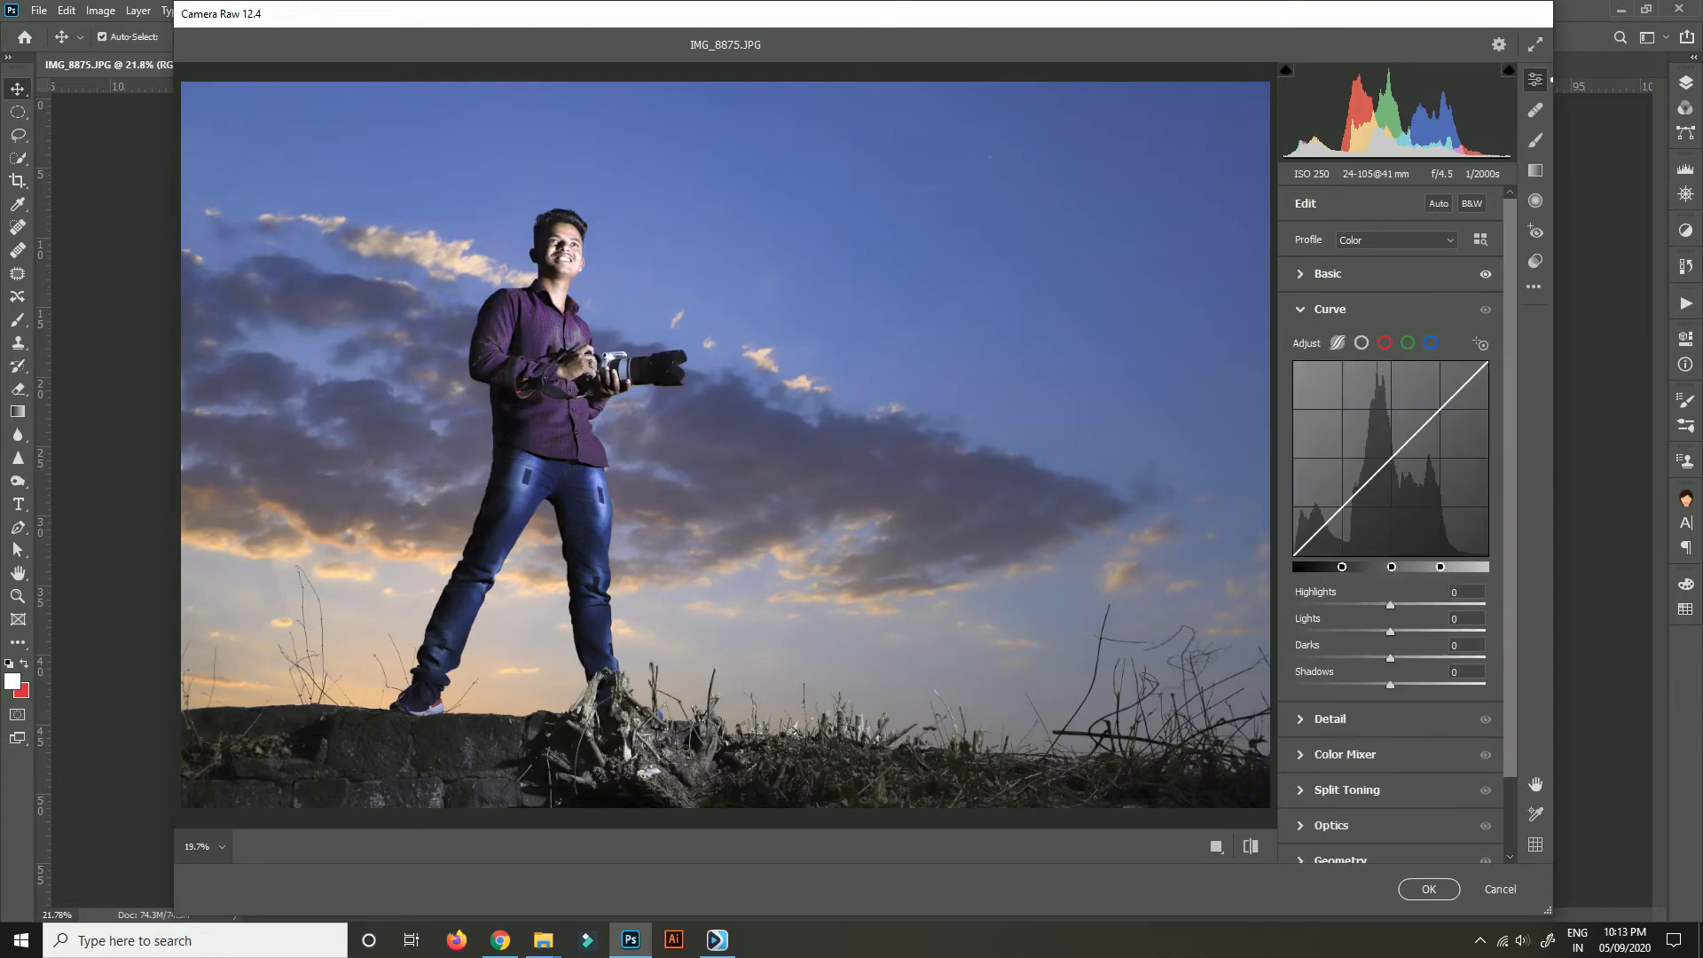
{"action": "scroll", "coordinate": [1390, 399], "scroll_direction": "down", "scroll_amount": 1}
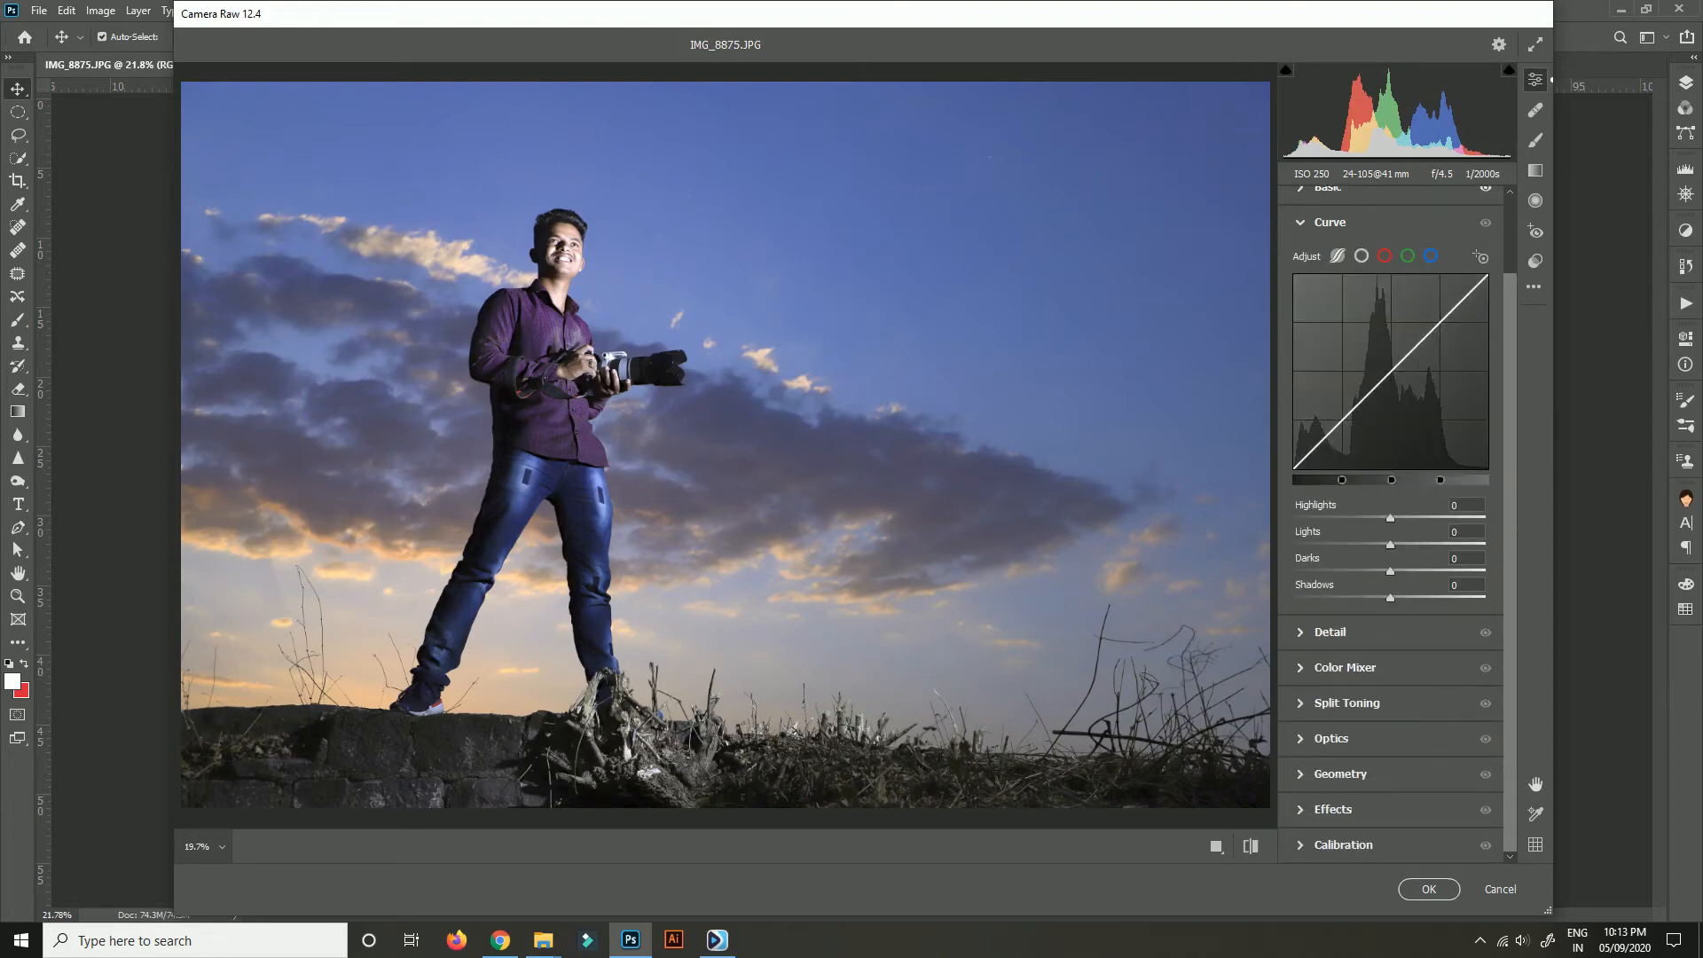
{"action": "left_click", "coordinate": [1329, 633]}
Look through the settings of the Camera Raw Heal, Brush, Graduated Filter and Radial Filter tools.
{"action": "left_click", "coordinate": [1535, 109]}
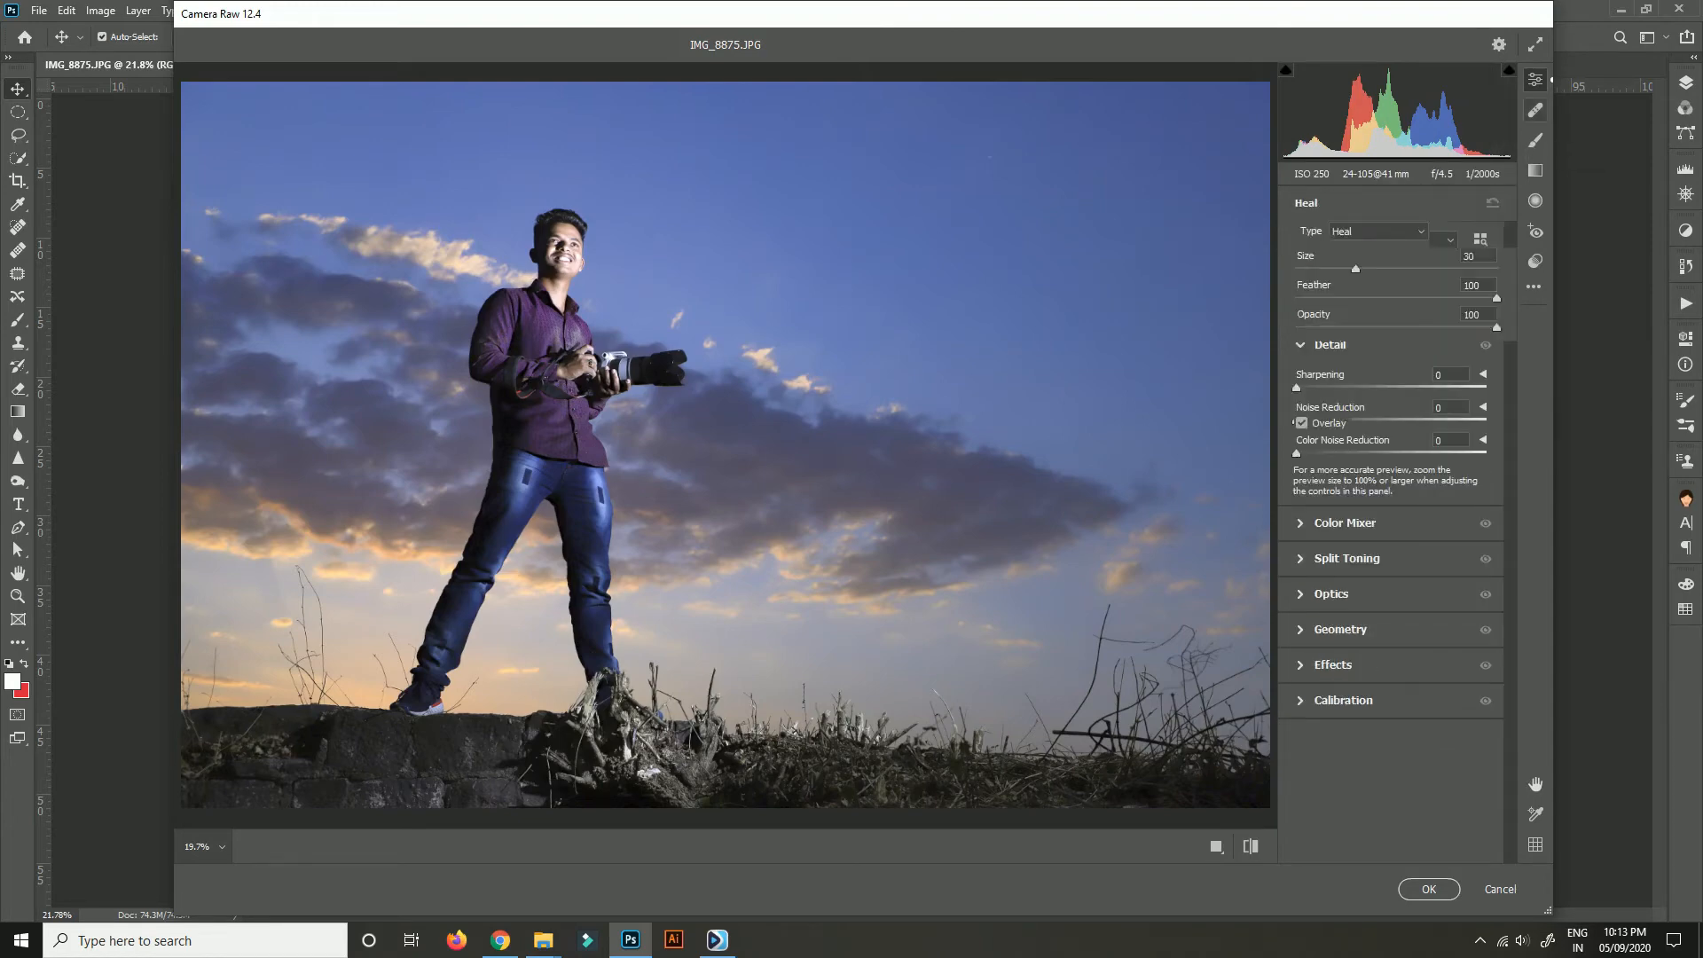
{"action": "left_click", "coordinate": [1535, 140]}
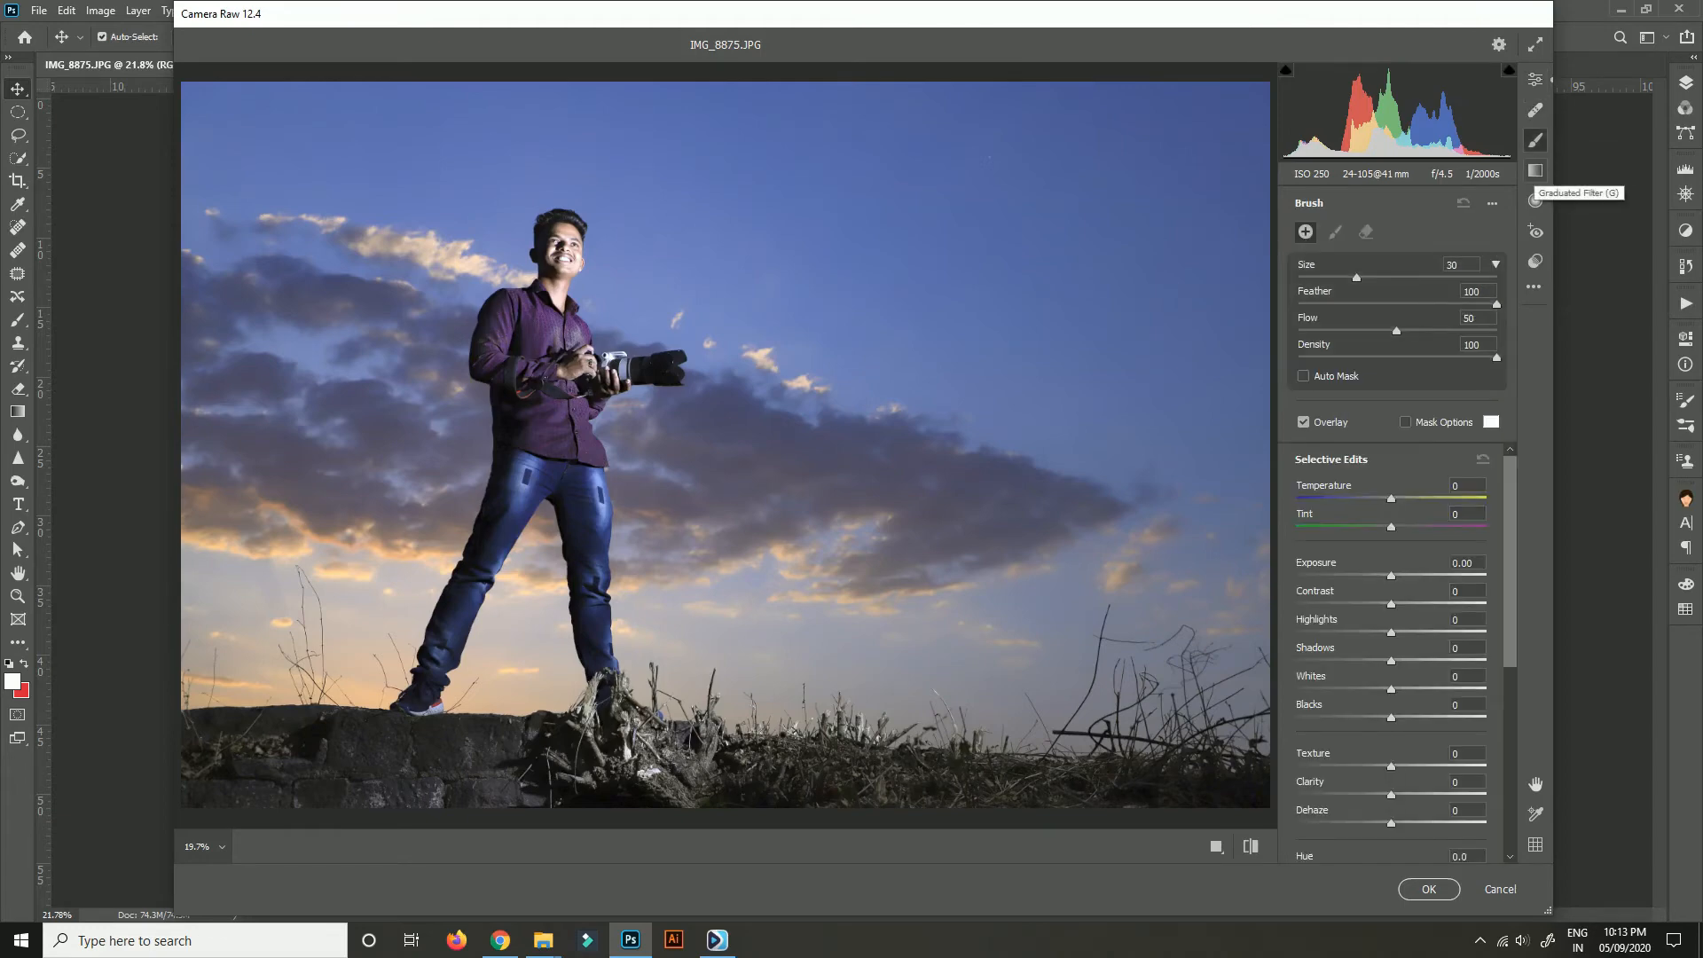
{"action": "left_click", "coordinate": [1536, 171]}
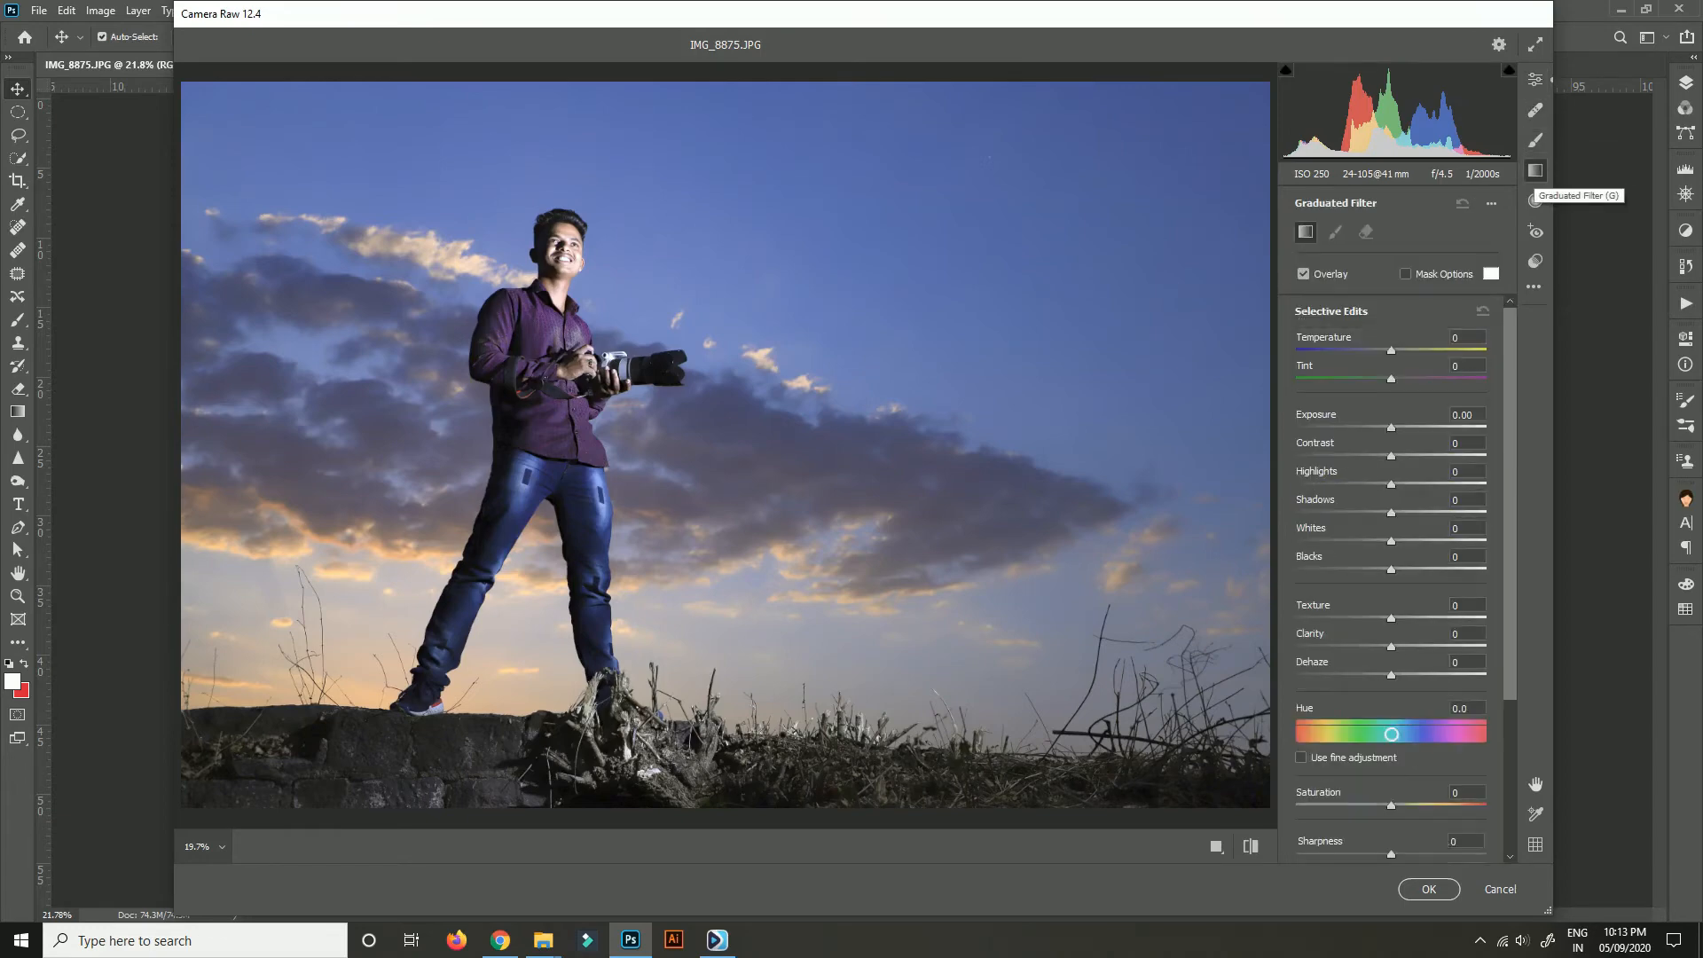
{"action": "left_click", "coordinate": [1536, 200]}
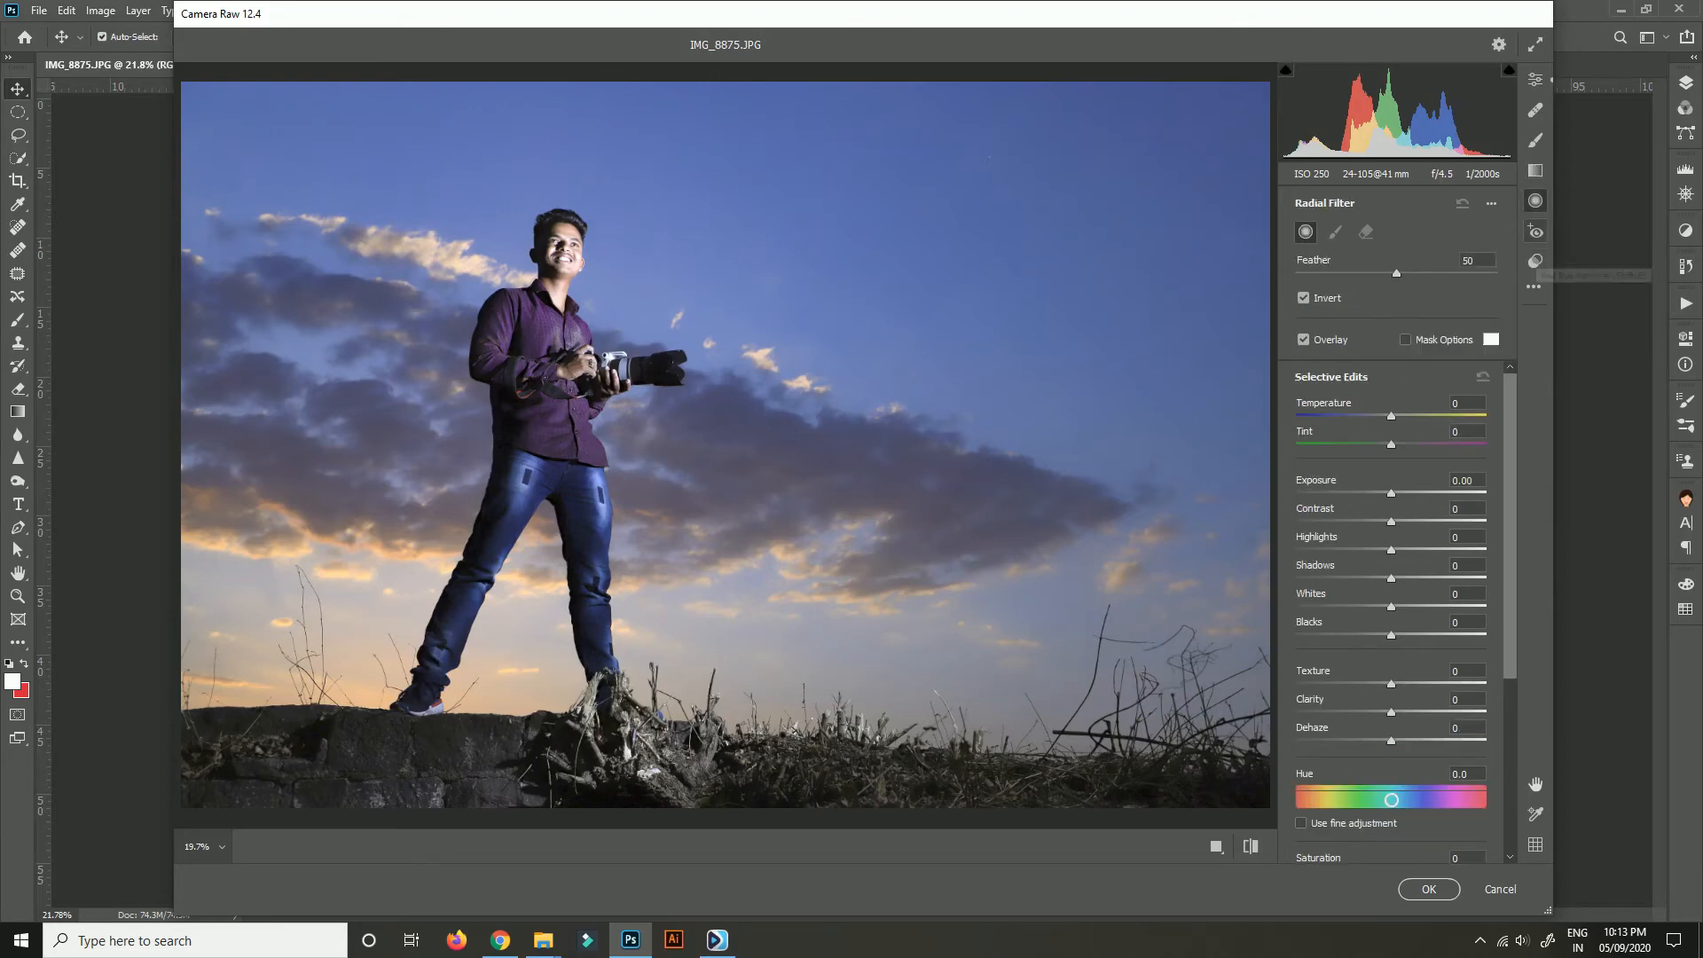
Browse the Camera Raw presets, apply the Bright color preset to the photo and accept the filter.
{"action": "left_click", "coordinate": [1536, 261]}
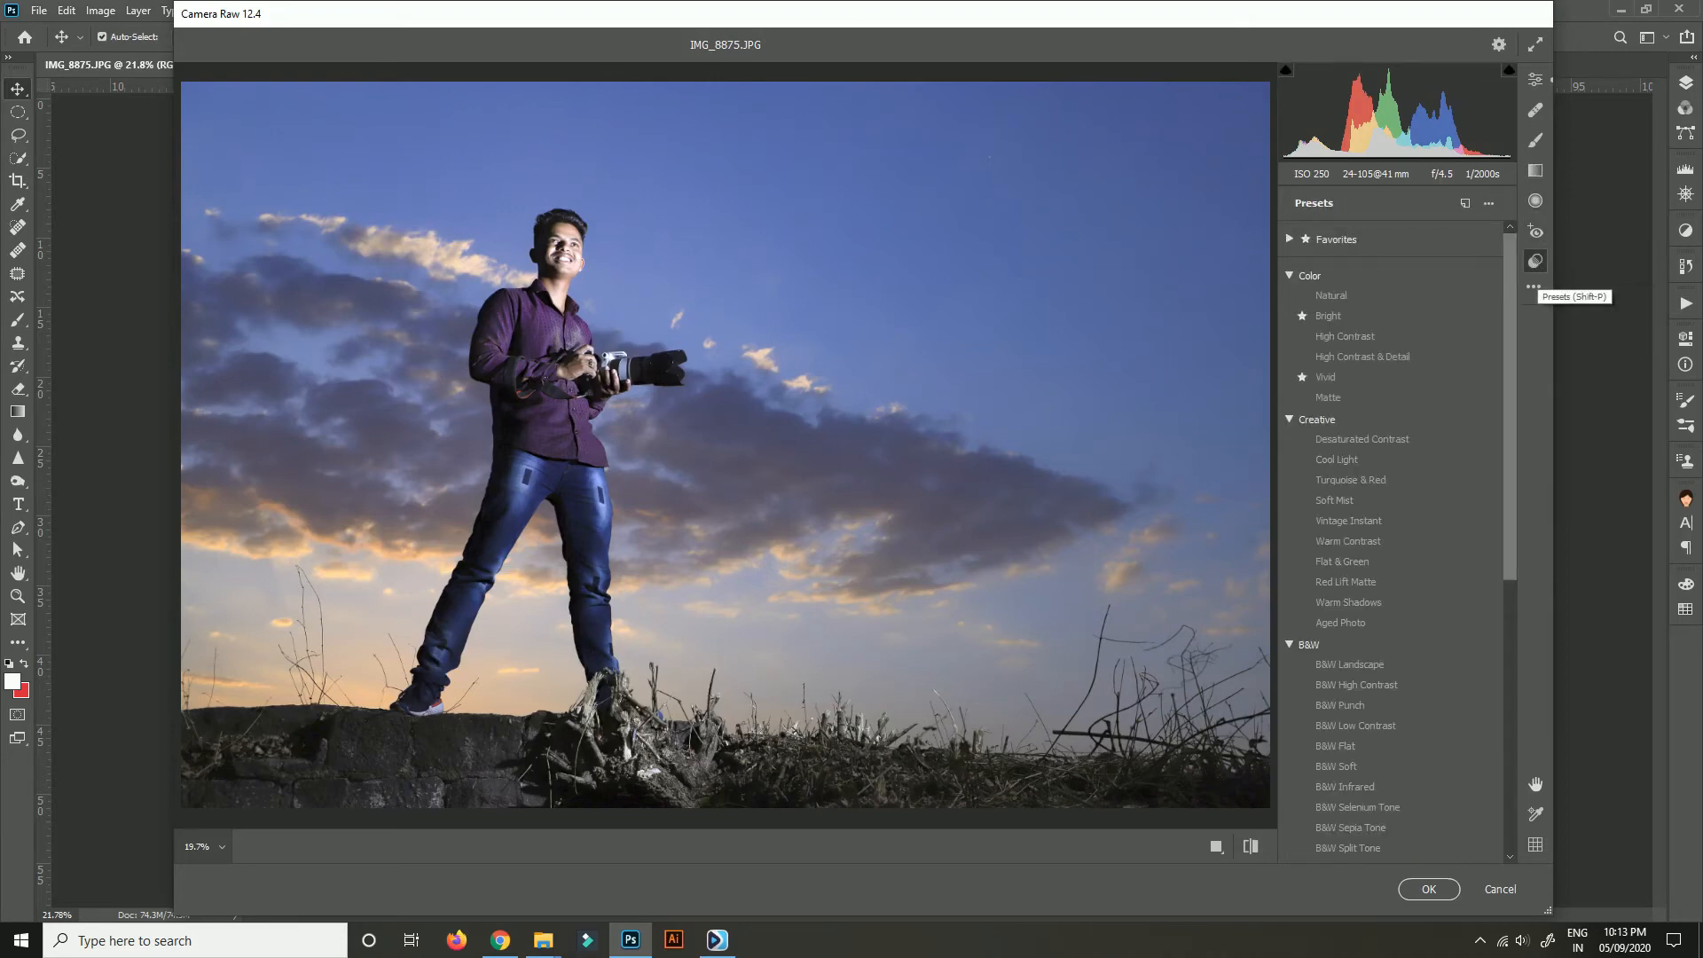
{"action": "scroll", "coordinate": [1392, 543], "scroll_direction": "down", "scroll_amount": 4}
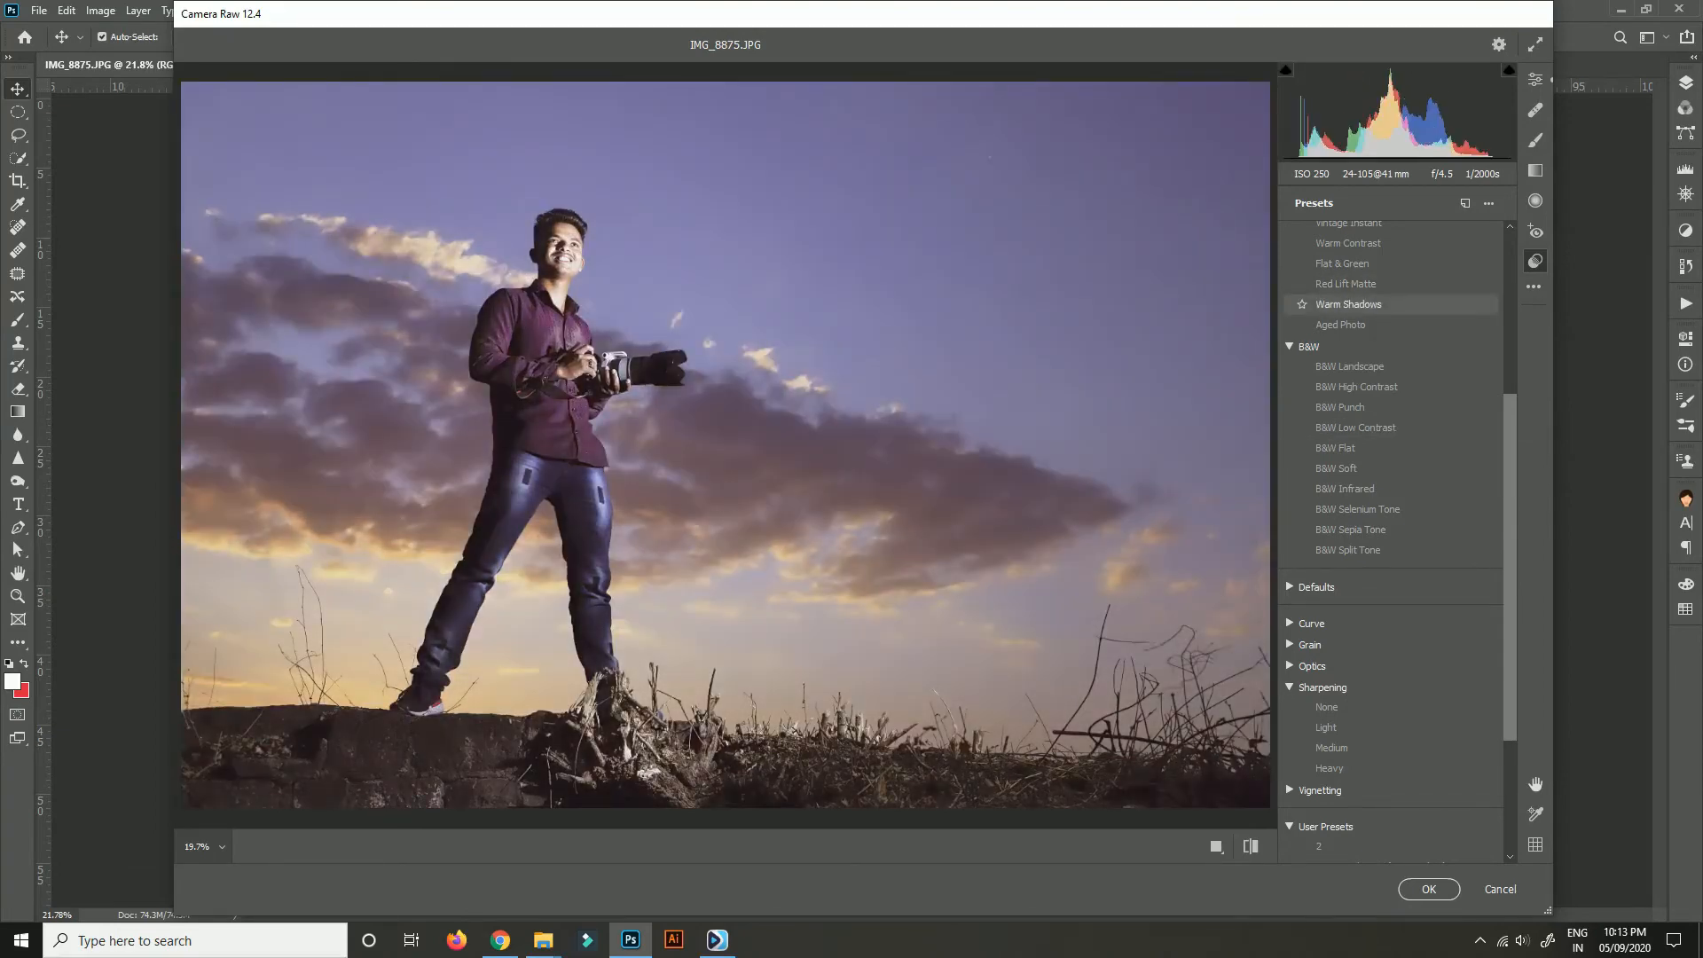
{"action": "scroll", "coordinate": [1348, 302], "scroll_direction": "up", "scroll_amount": 4}
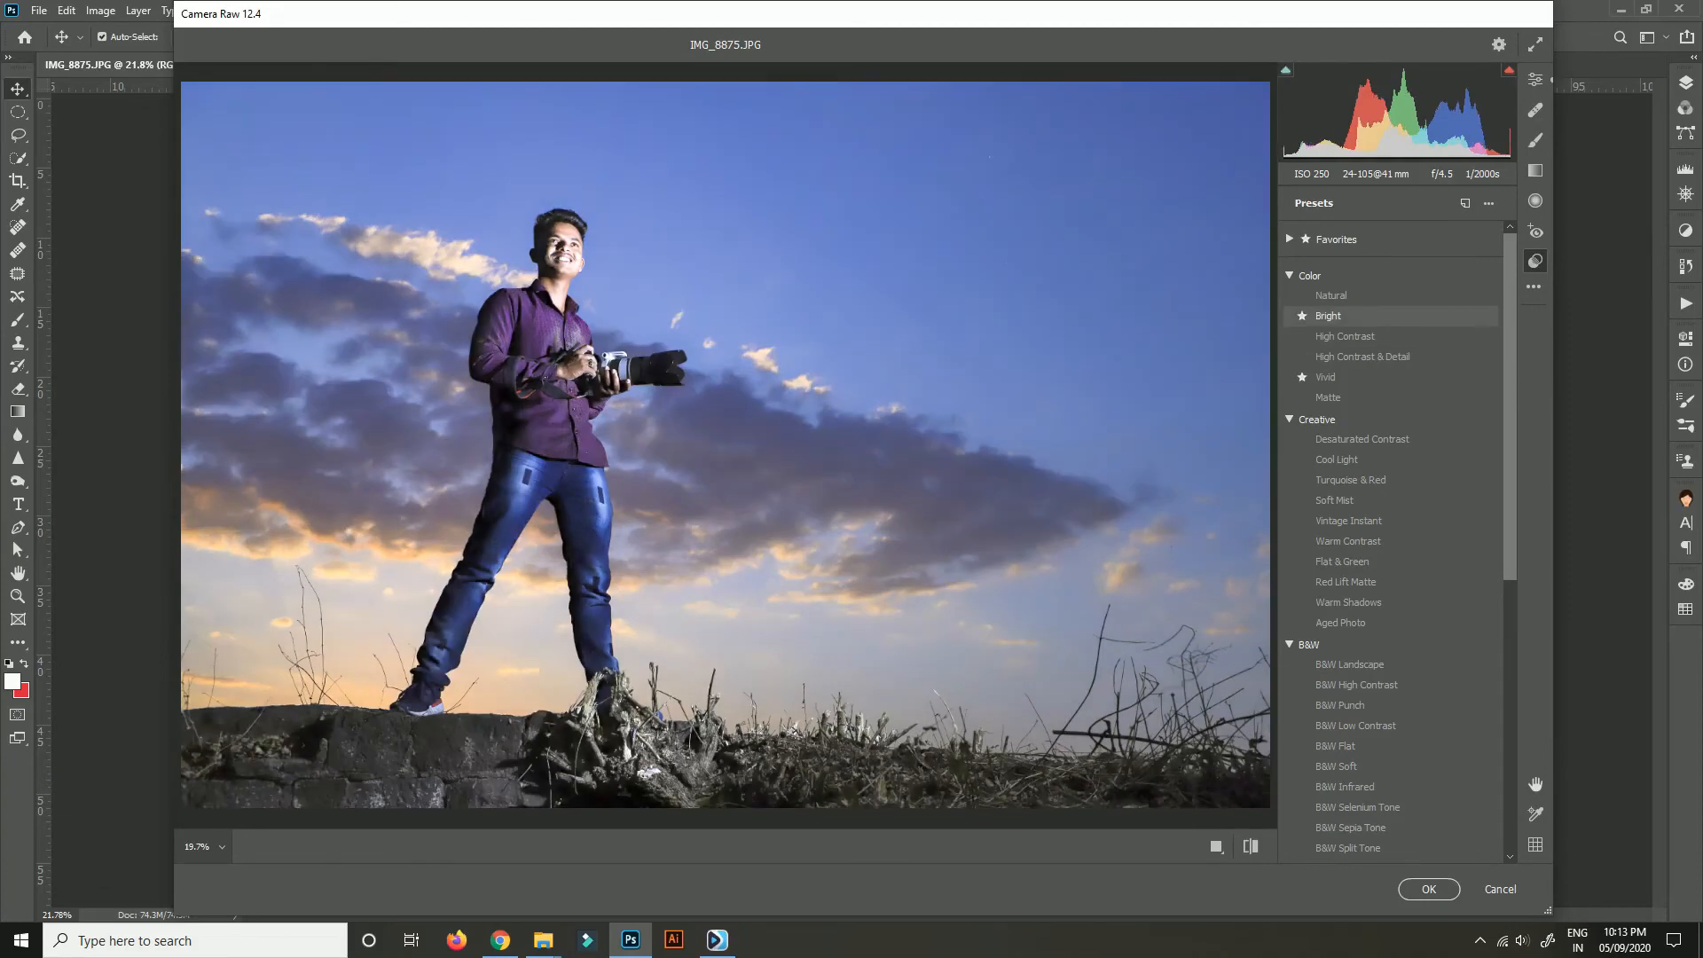
{"action": "left_click", "coordinate": [1340, 316]}
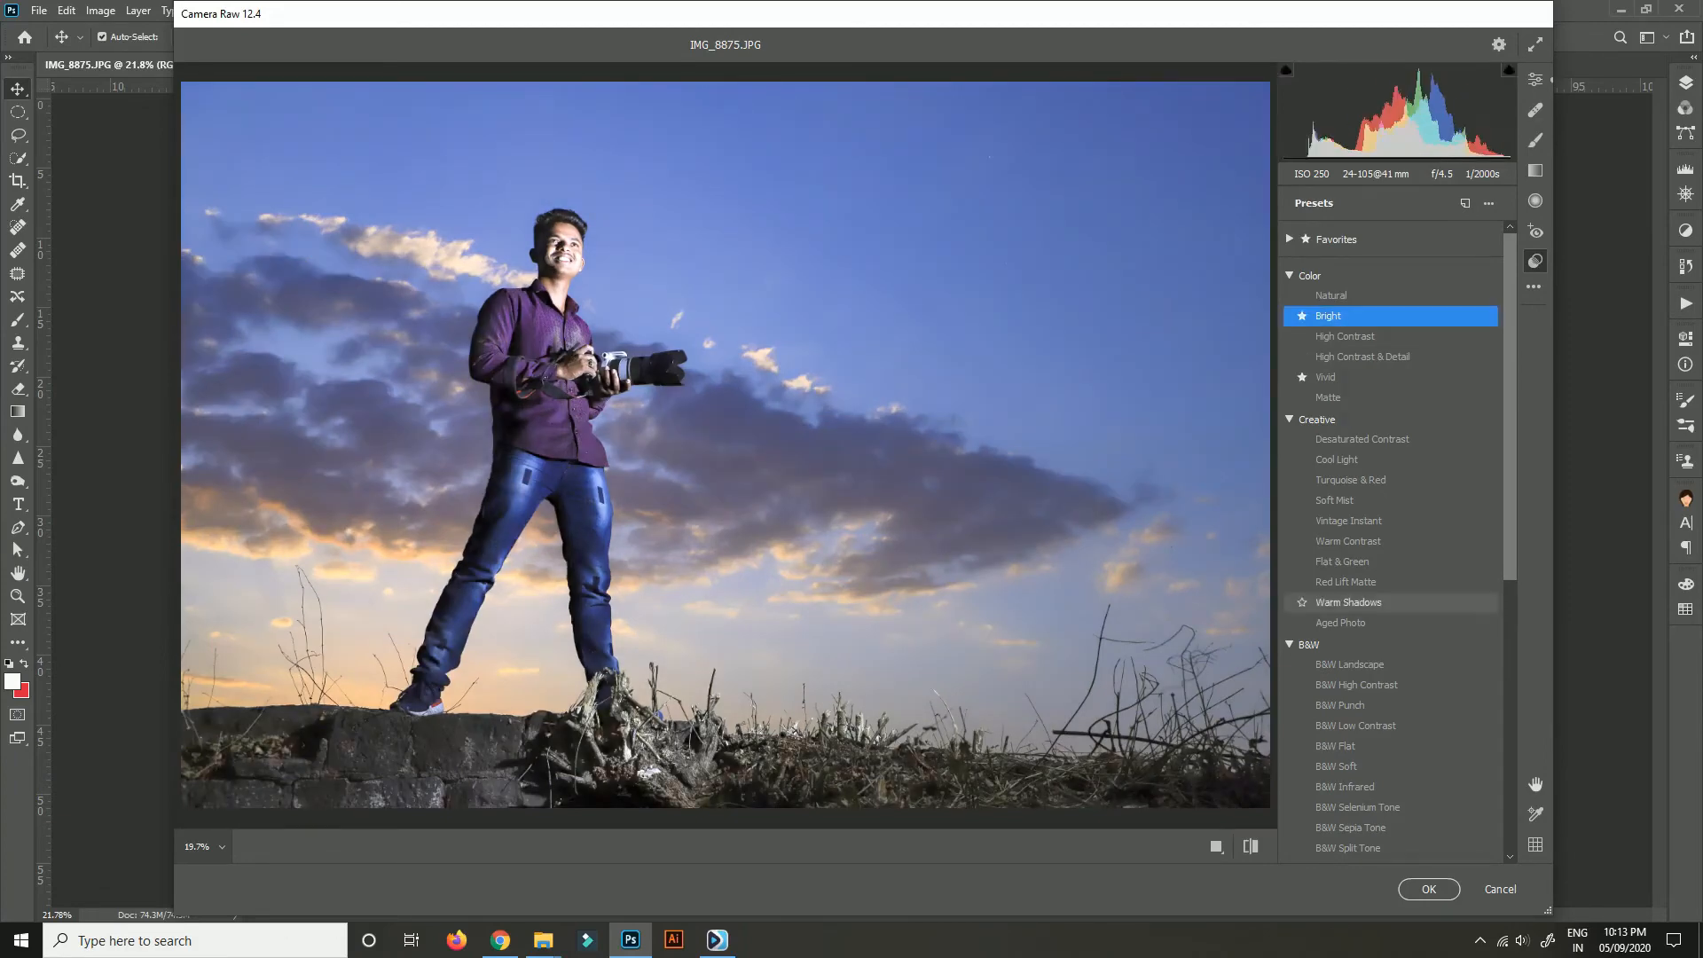
{"action": "left_click", "coordinate": [1428, 889]}
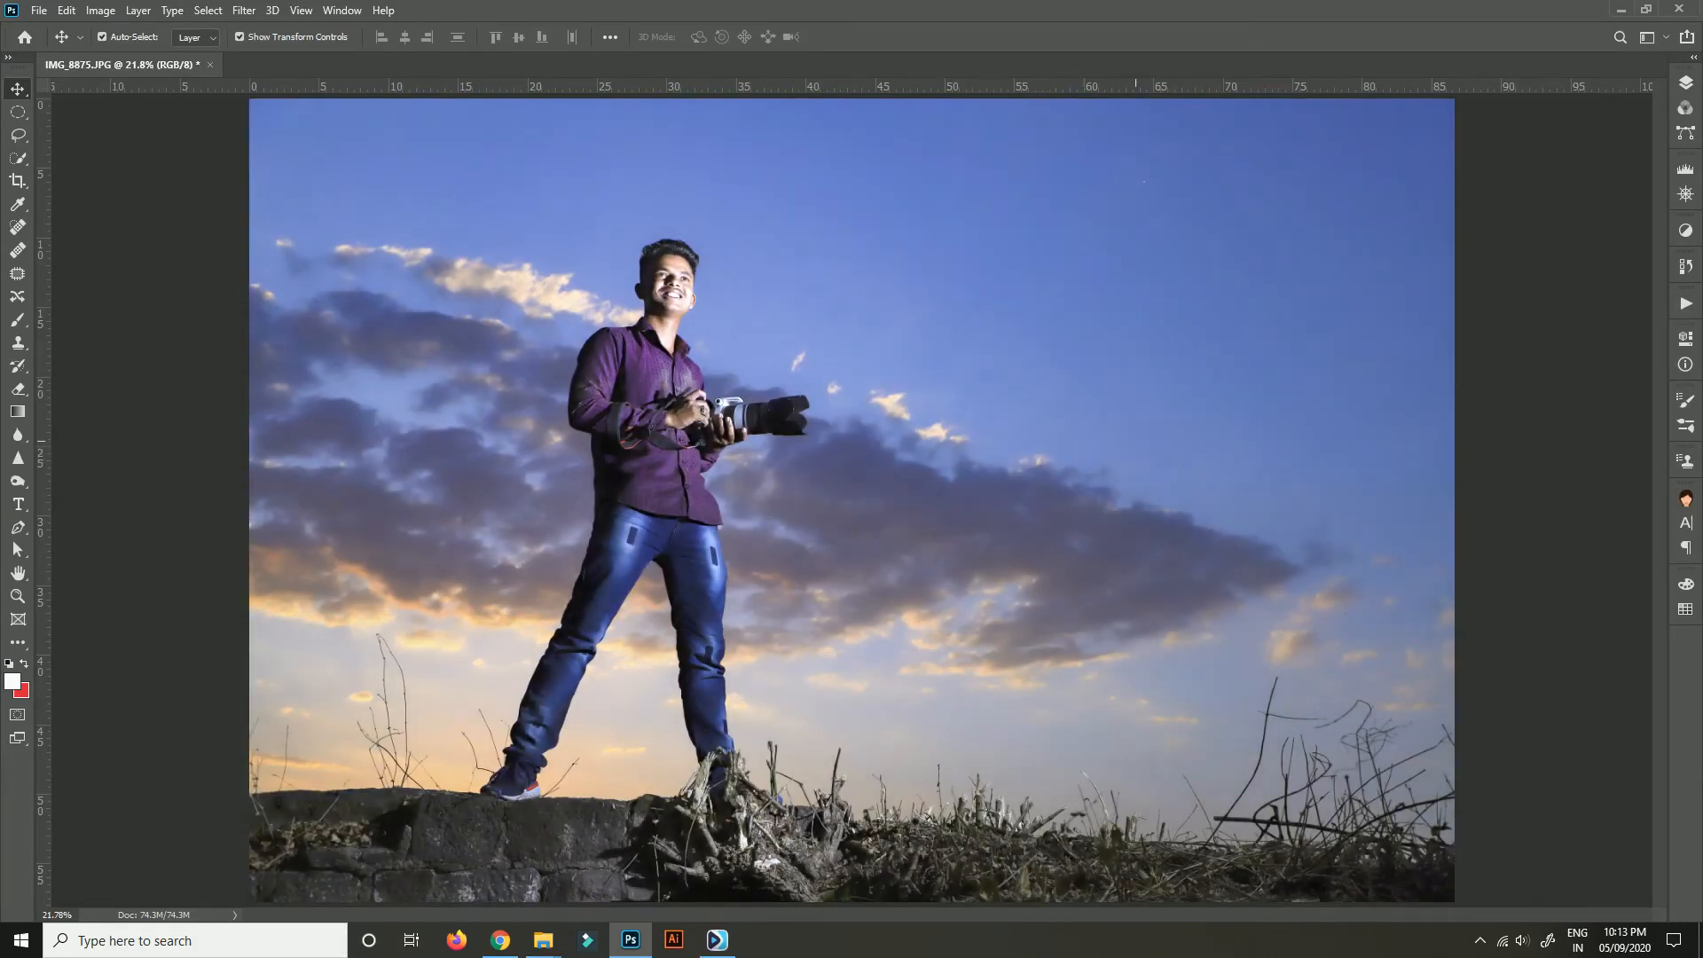
Deepen the photo's shadows slightly with Levels by raising the black input point and fine-tuning the midtone point.
{"action": "key", "text": "ctrl+l"}
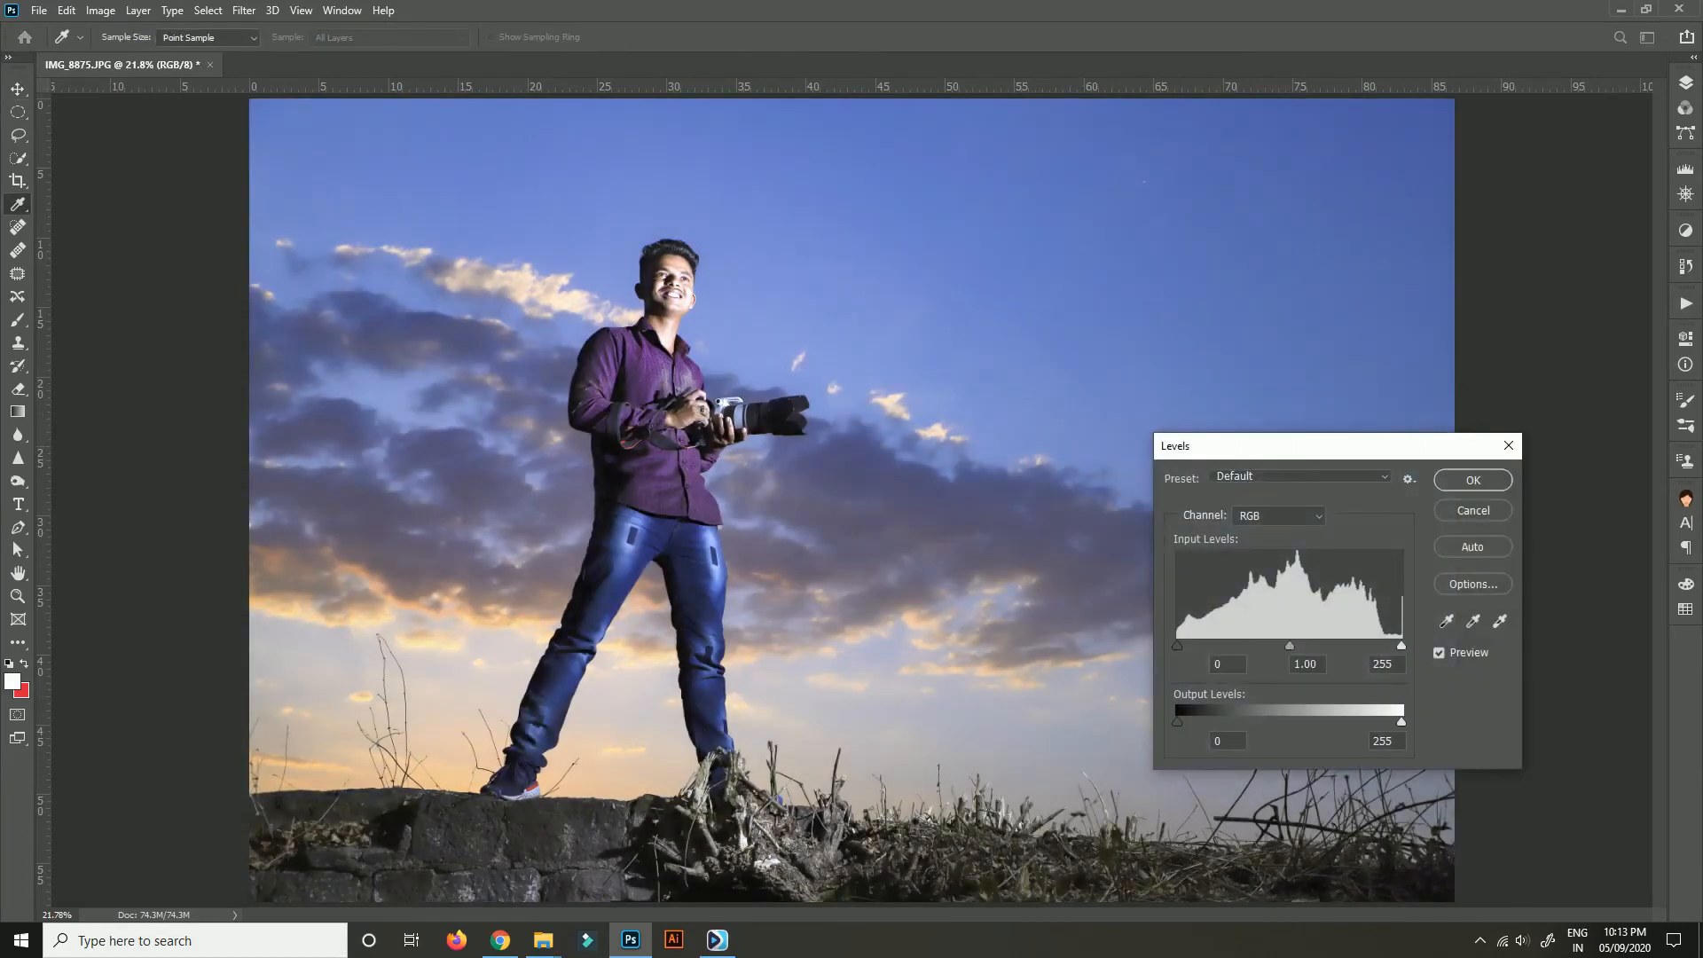
{"action": "left_click_drag", "start_coordinate": [1177, 647], "coordinate": [1182, 646]}
{"action": "left_click_drag", "start_coordinate": [1295, 647], "coordinate": [1294, 646]}
{"action": "key", "text": "Return"}
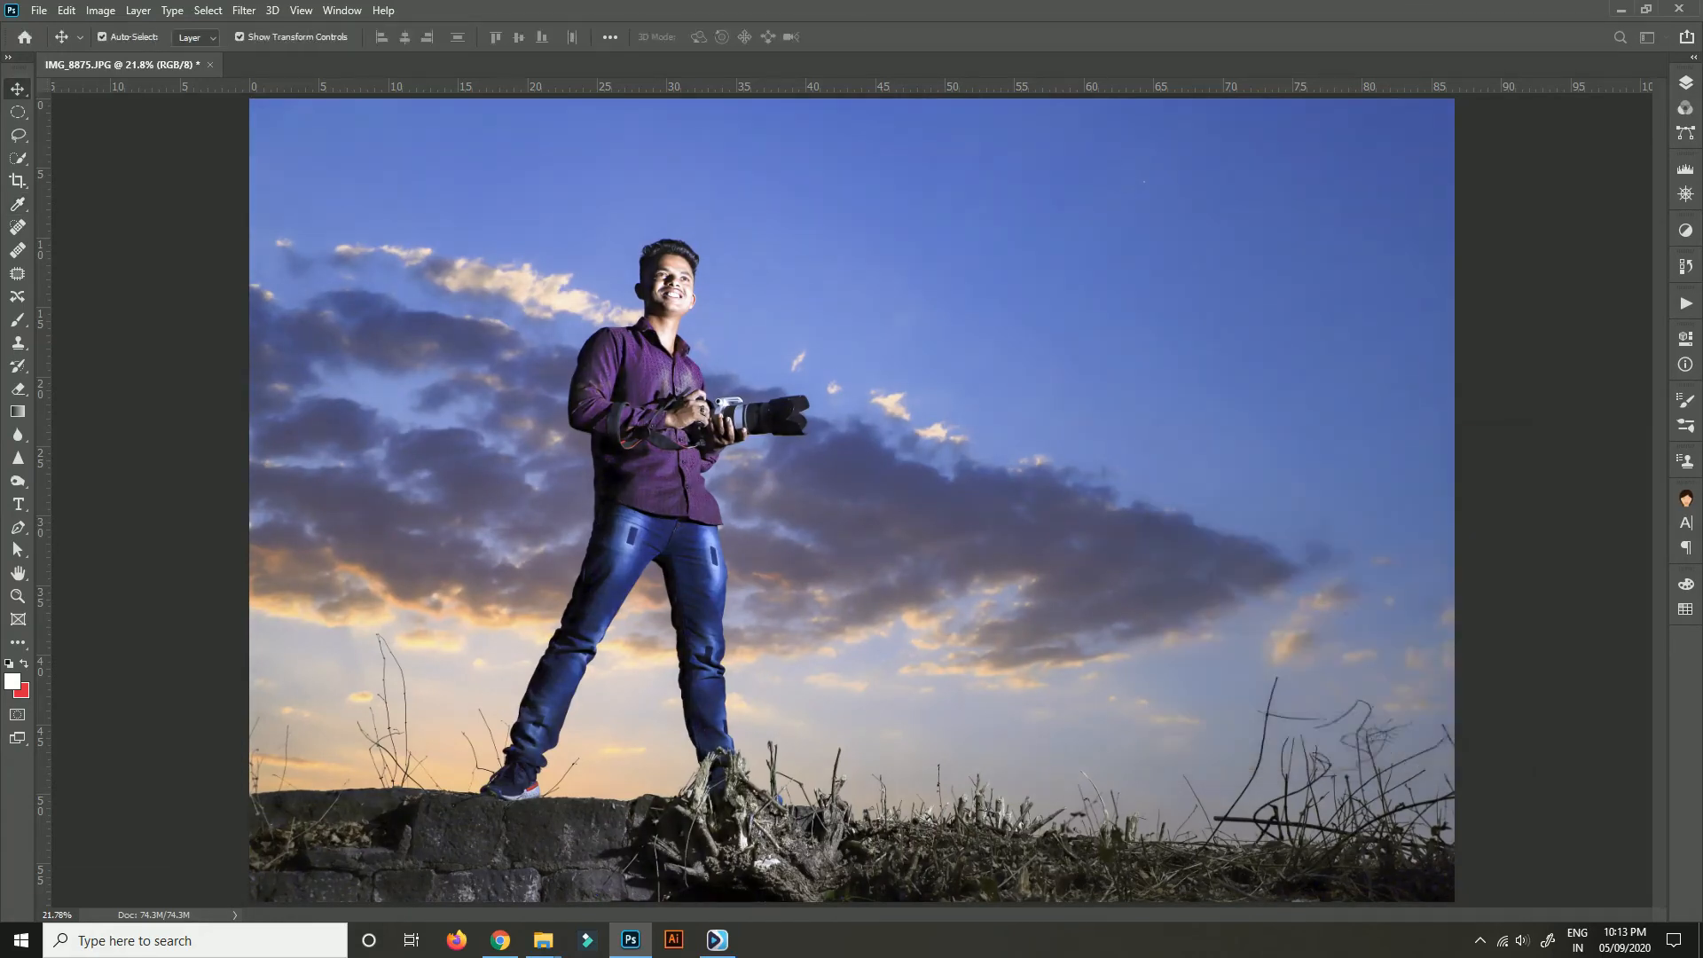
Stamp the white photography logo brush once on the open sky beside the subject and review the photo in full-screen mode.
{"action": "key", "text": "b"}
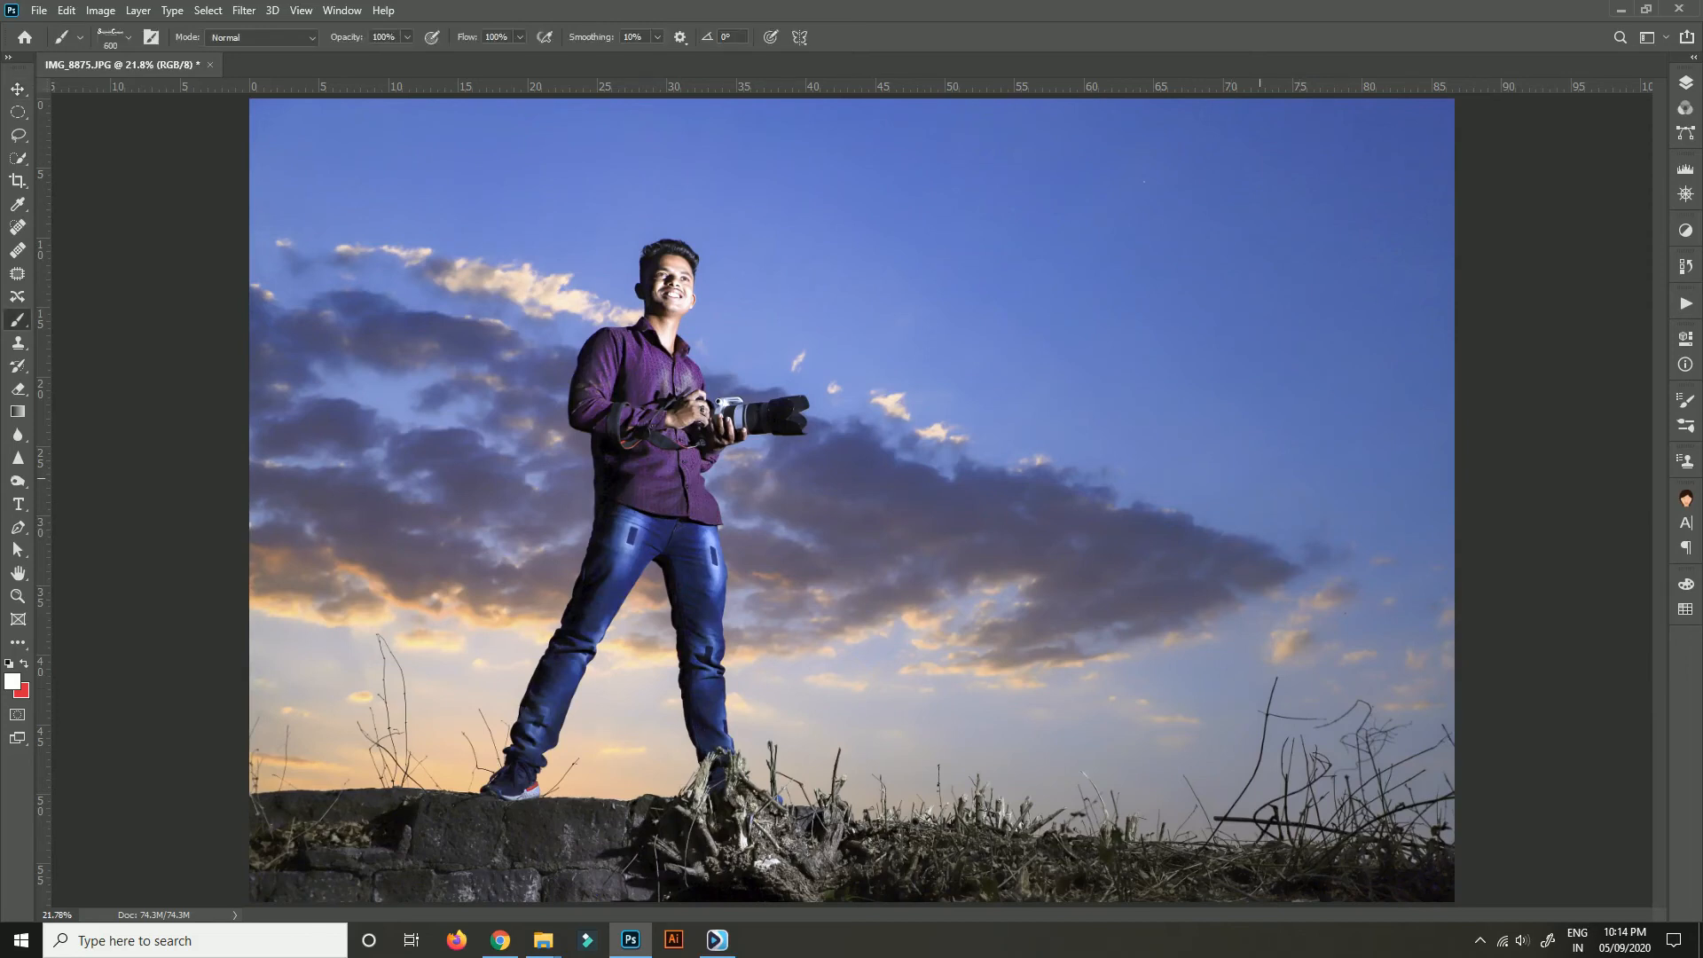
{"action": "left_click", "coordinate": [1259, 479]}
{"action": "key", "text": "f"}
{"action": "key", "text": "f"}
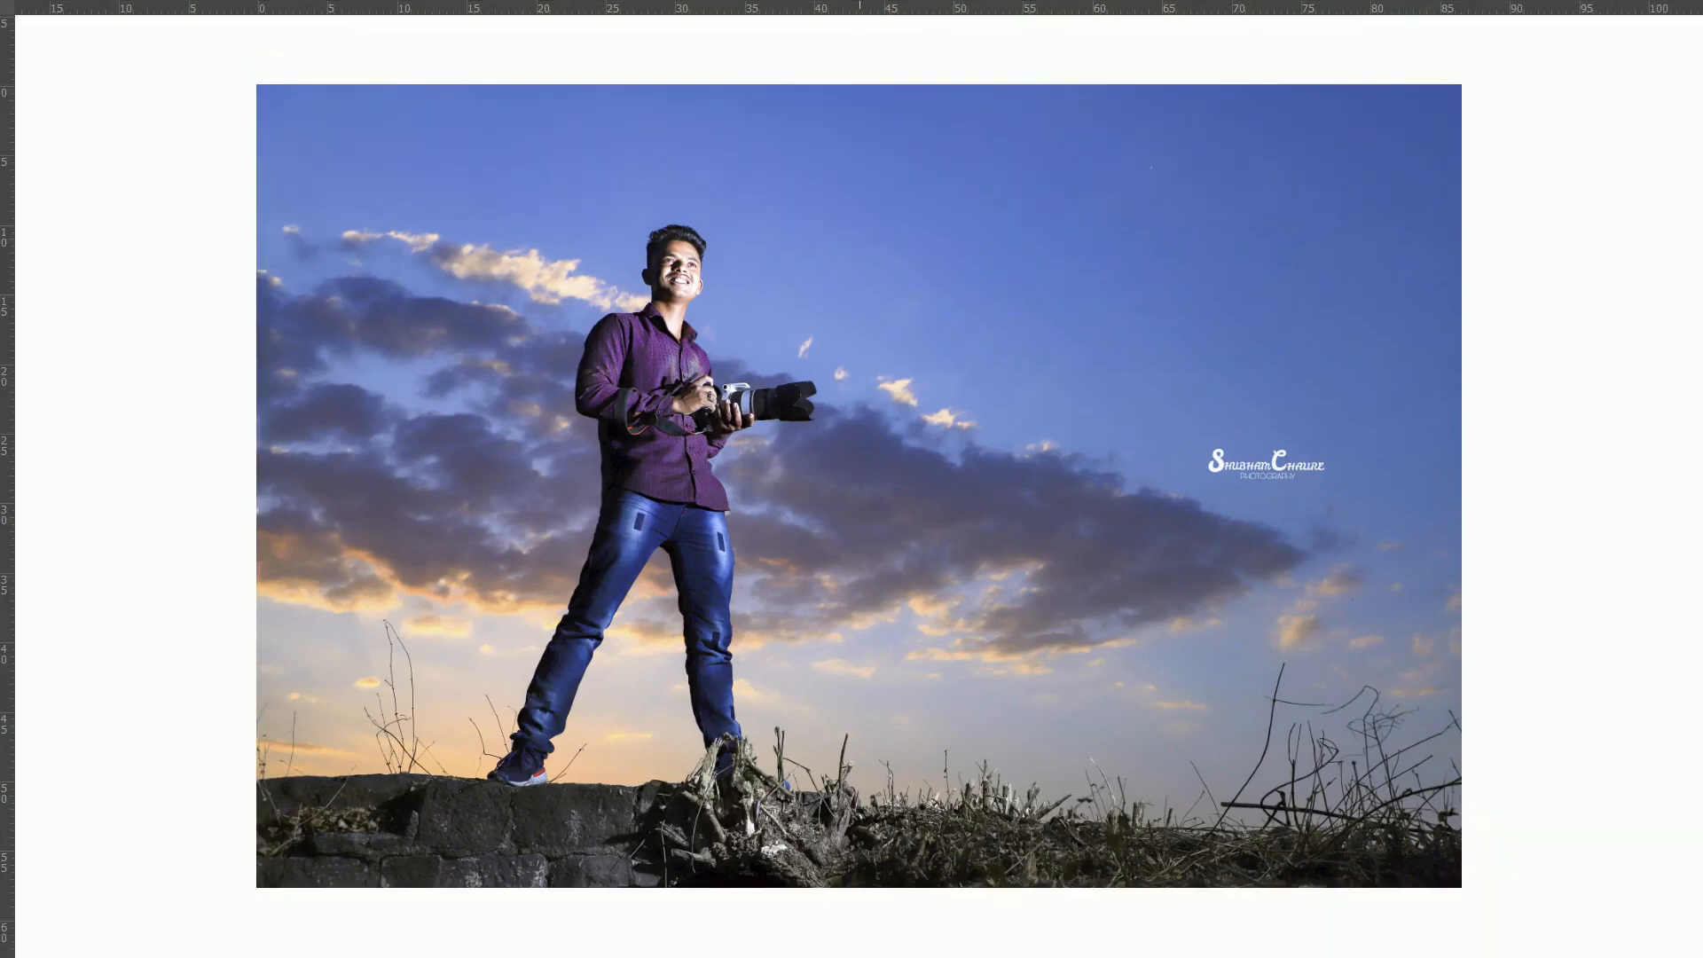
{"action": "scroll", "coordinate": [696, 233], "scroll_direction": "up", "scroll_amount": 3}
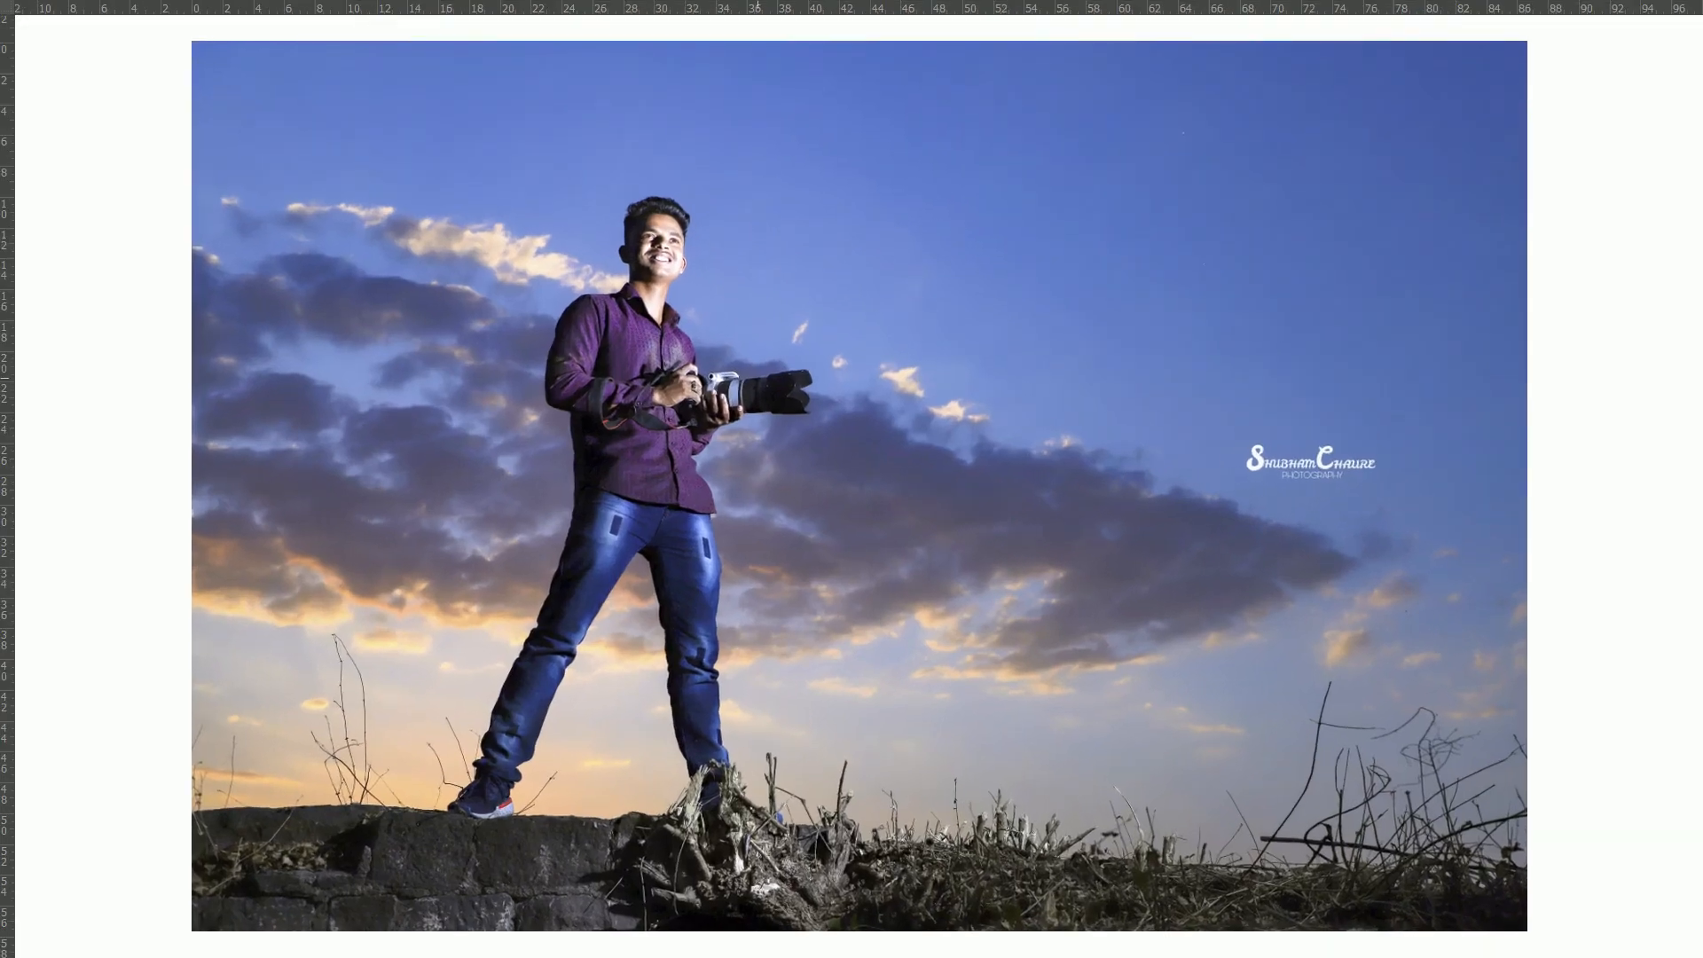
{"action": "scroll", "coordinate": [690, 214], "scroll_direction": "down", "scroll_amount": 2}
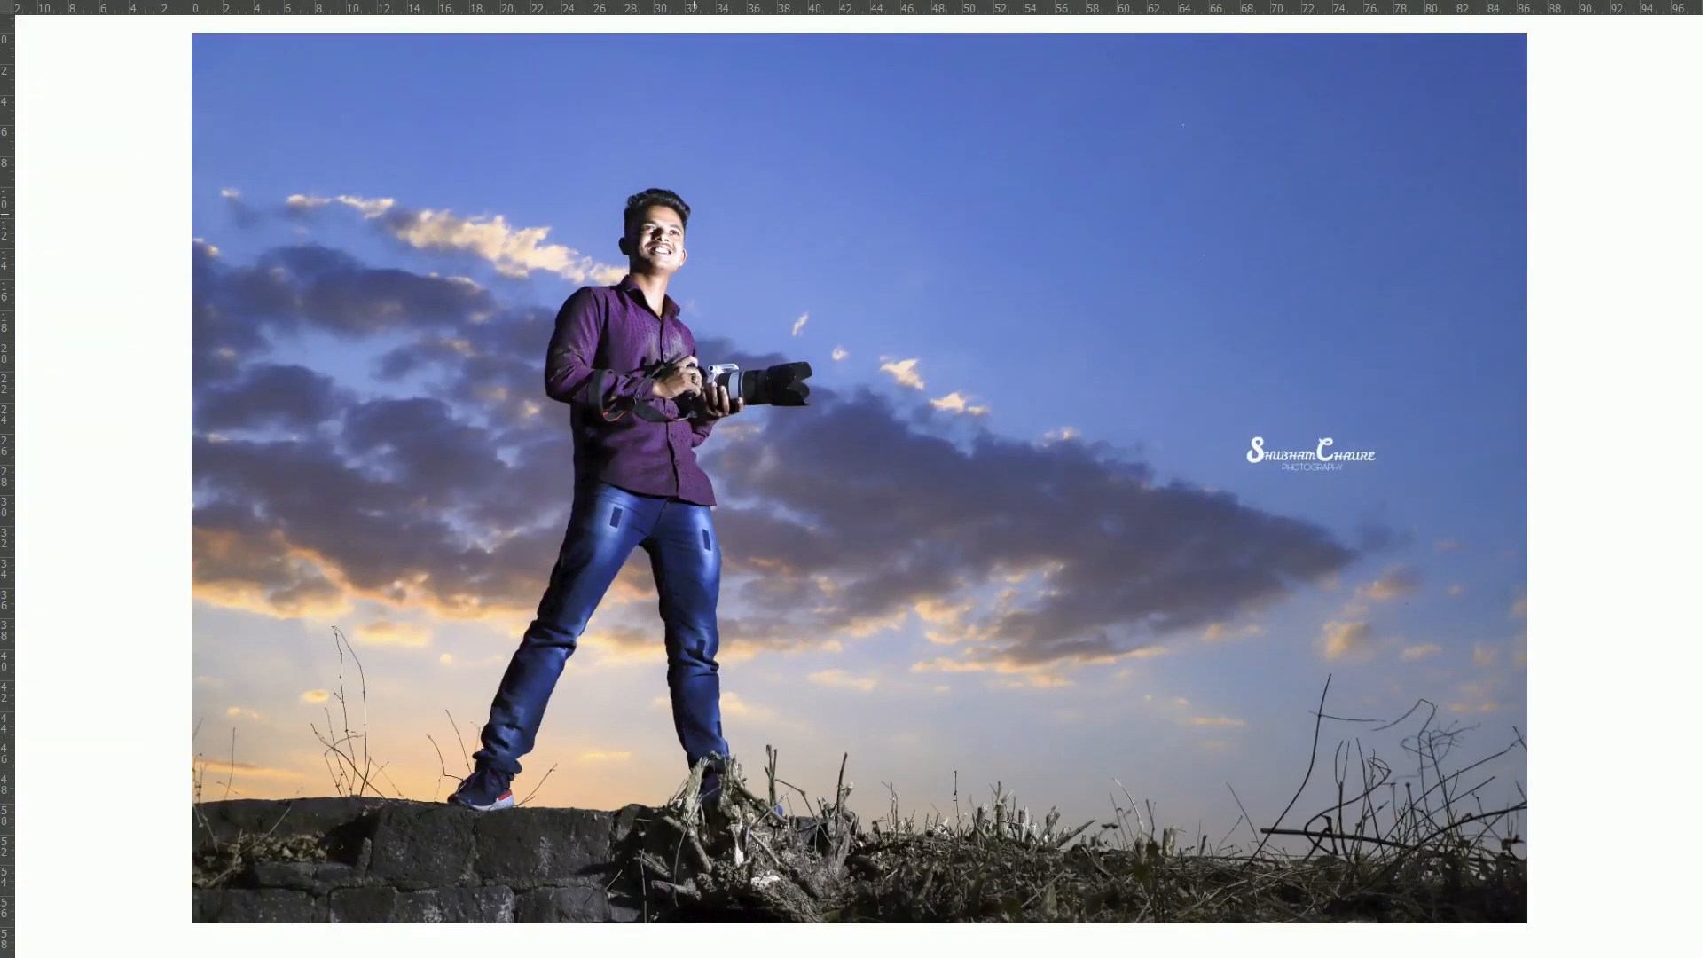
{"action": "key", "text": "f"}
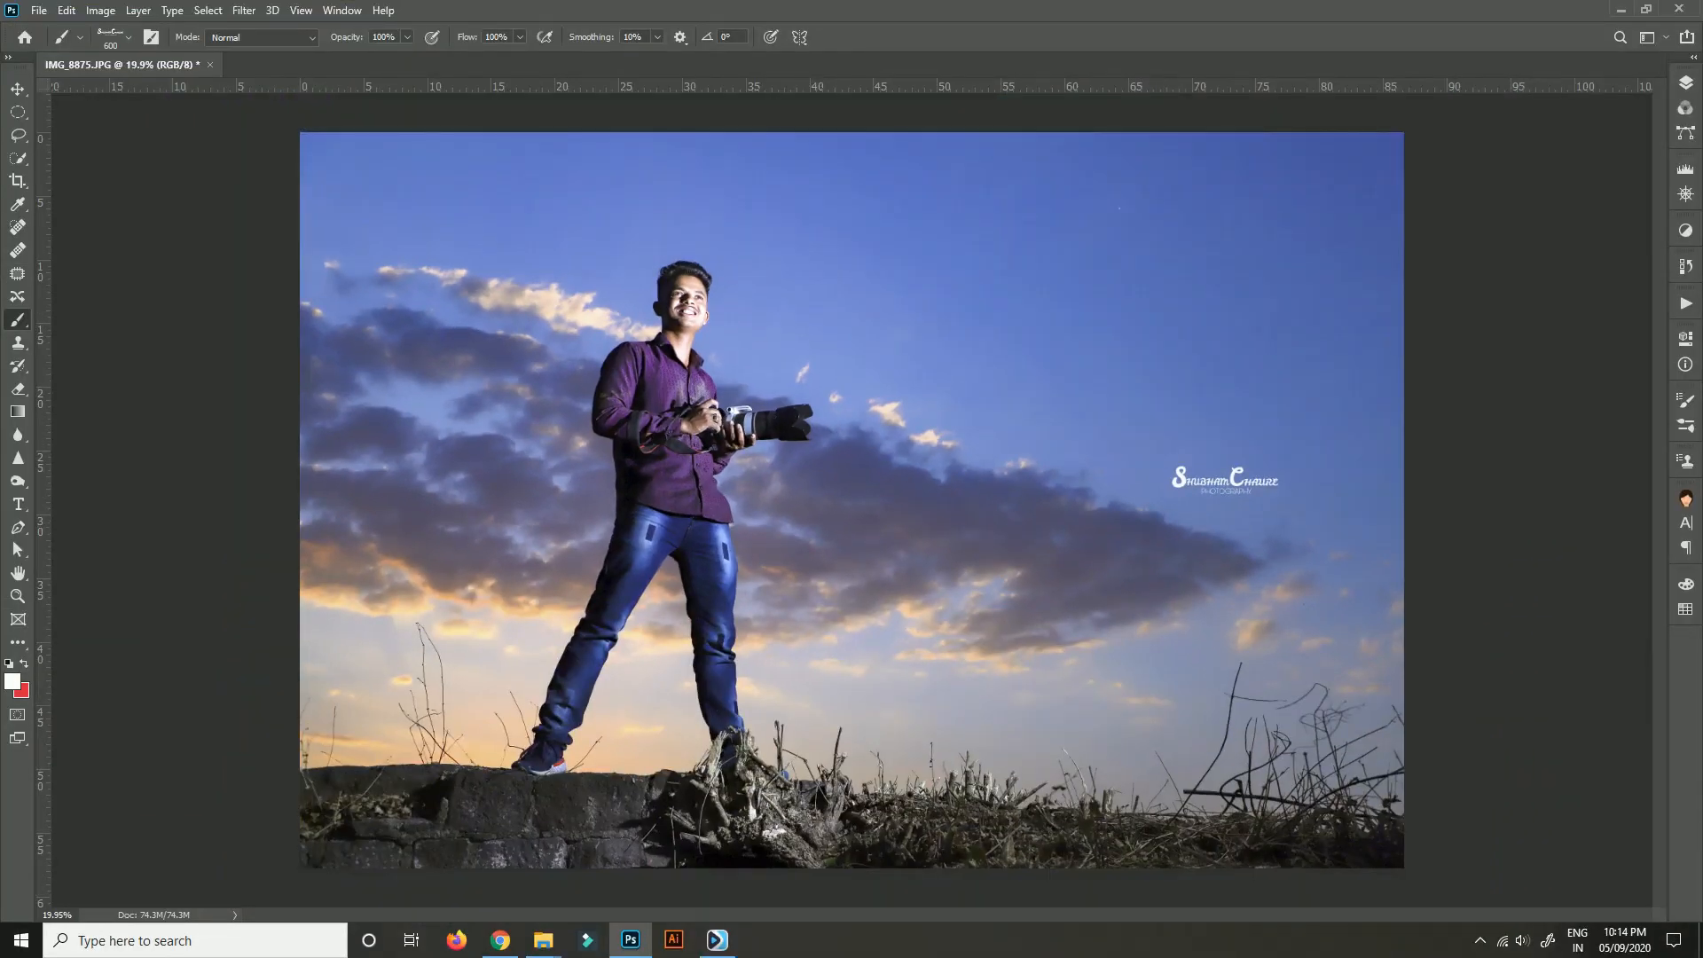
Save the photo as a JPEG in the post folder, using the person's first name as the file name.
{"action": "key", "text": "ctrl+shift+s"}
{"action": "left_click", "coordinate": [754, 753]}
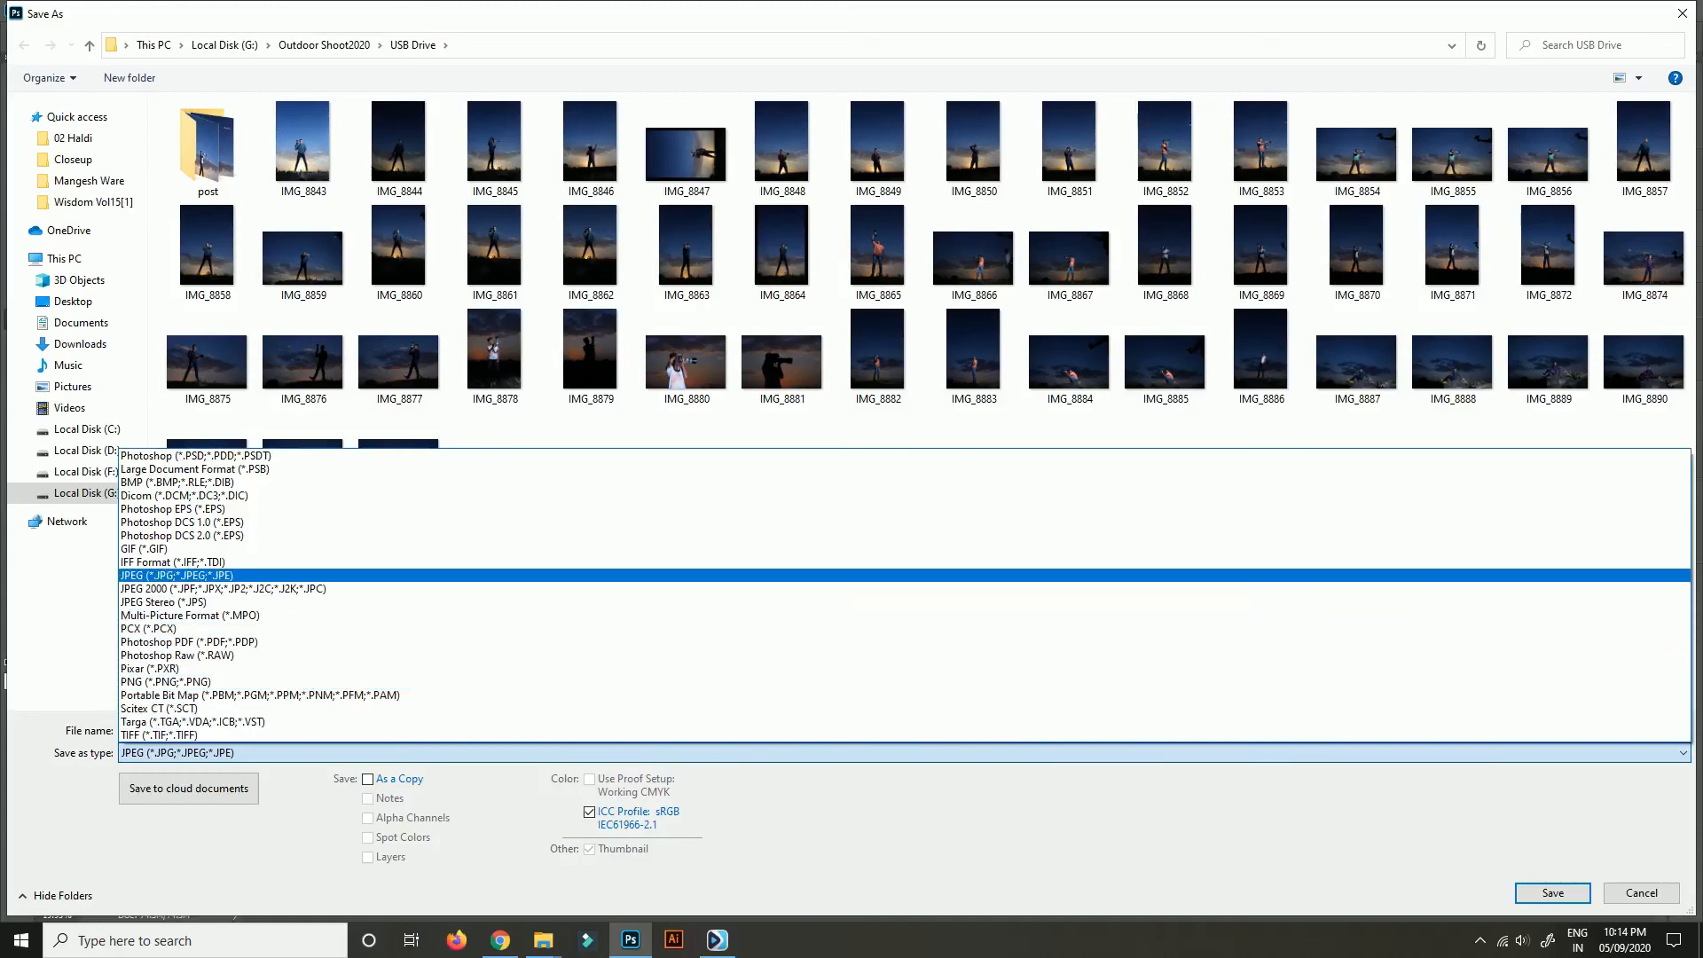
{"action": "left_click", "coordinate": [596, 576]}
{"action": "double_click", "coordinate": [208, 149]}
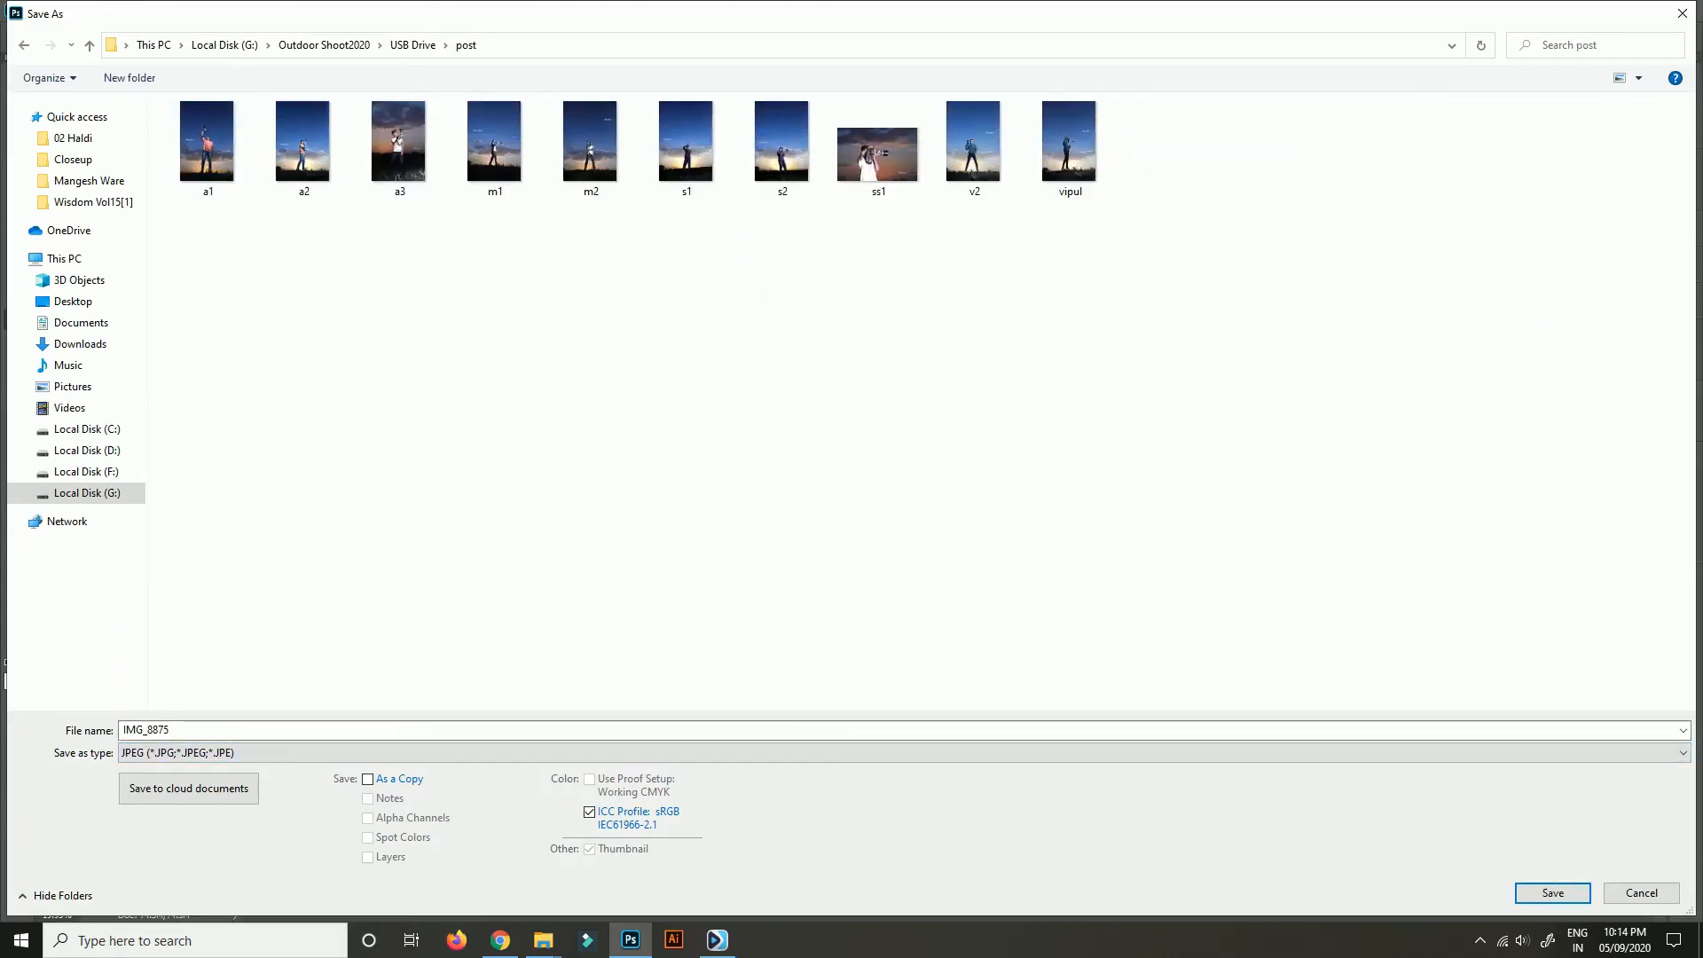
{"action": "left_click", "coordinate": [147, 730]}
{"action": "type", "text": "su"}
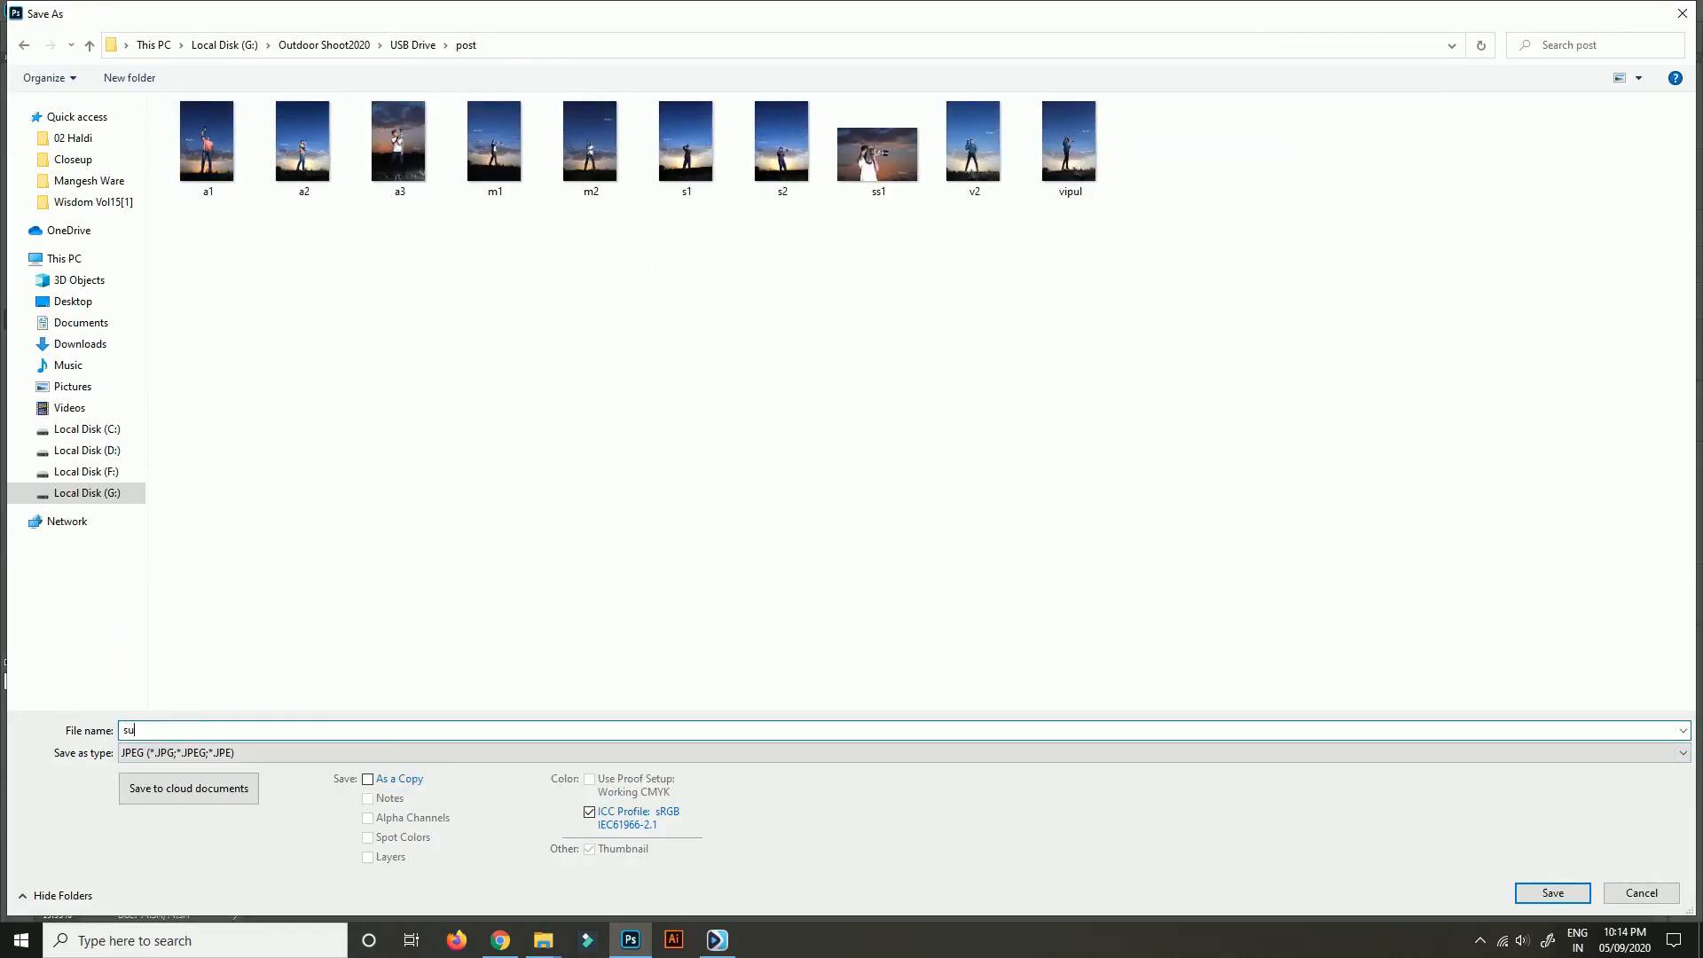
{"action": "type", "text": "raj"}
{"action": "key", "text": "Return"}
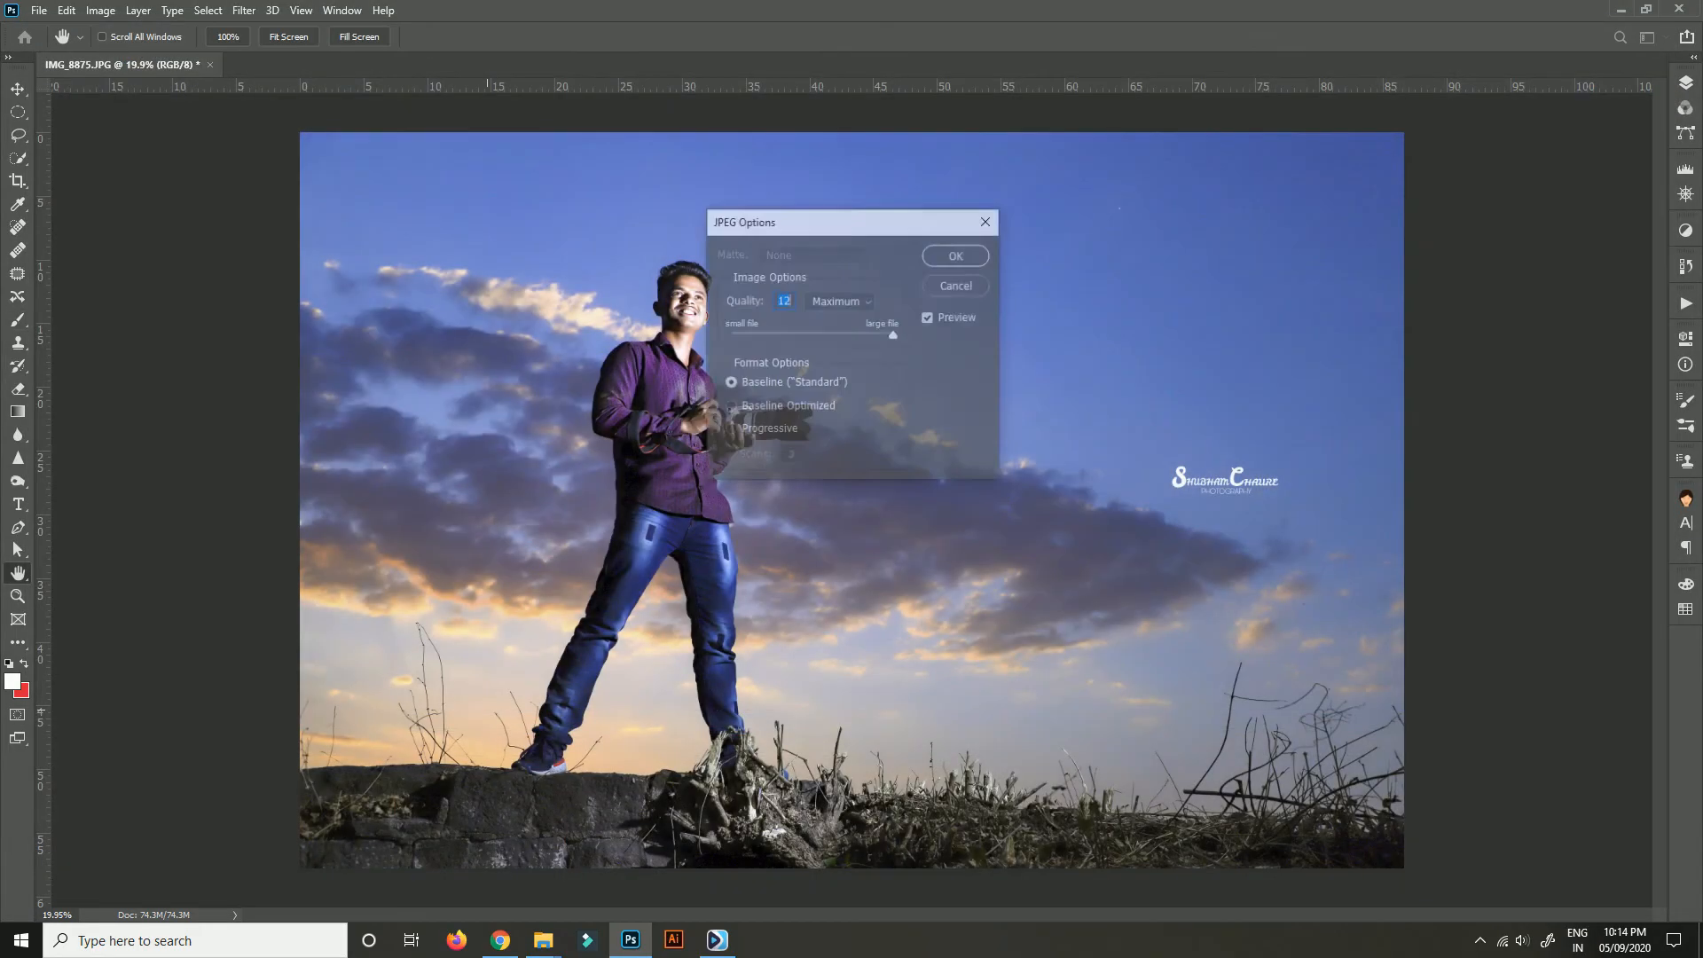